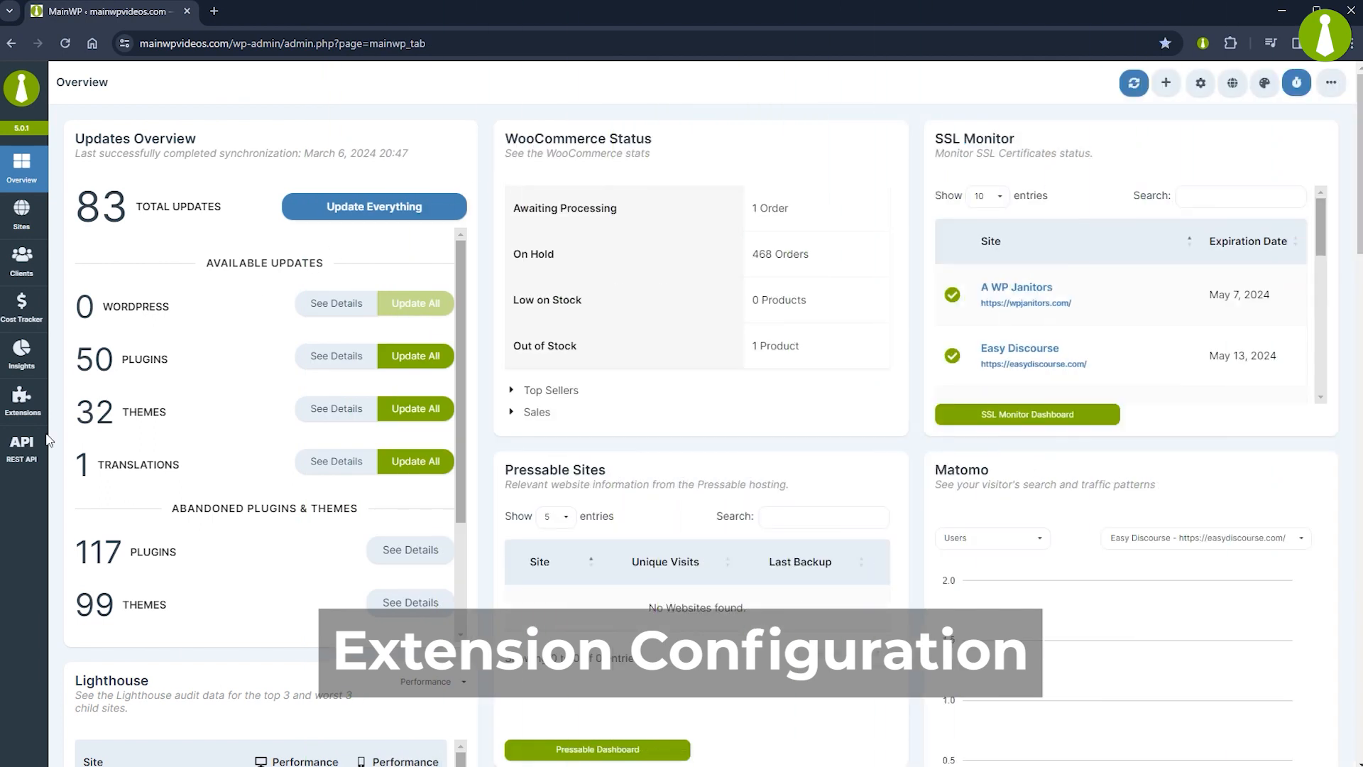
Step: Start a new REST API key in the MainWP dashboard with the description "For browser extension"
{"action": "left_click", "coordinate": [26, 456]}
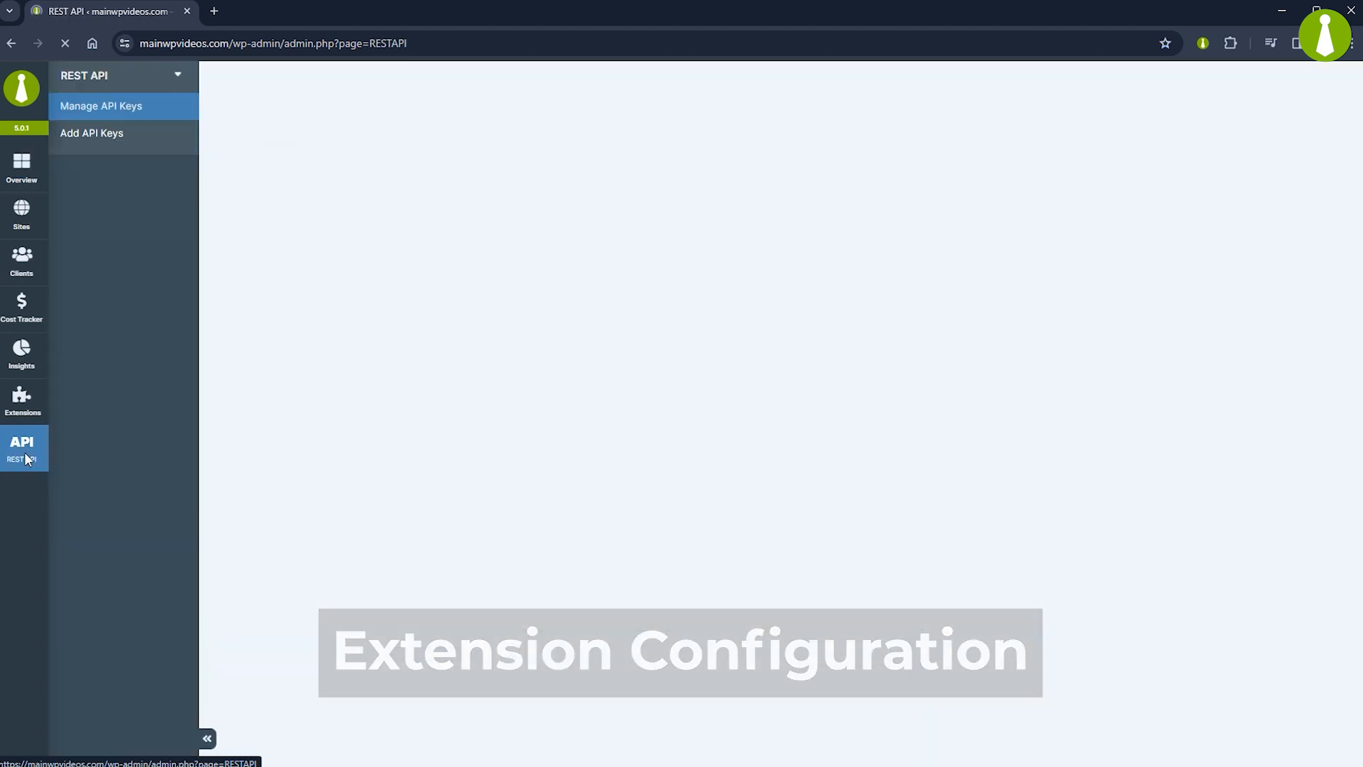
{"action": "left_click", "coordinate": [105, 139]}
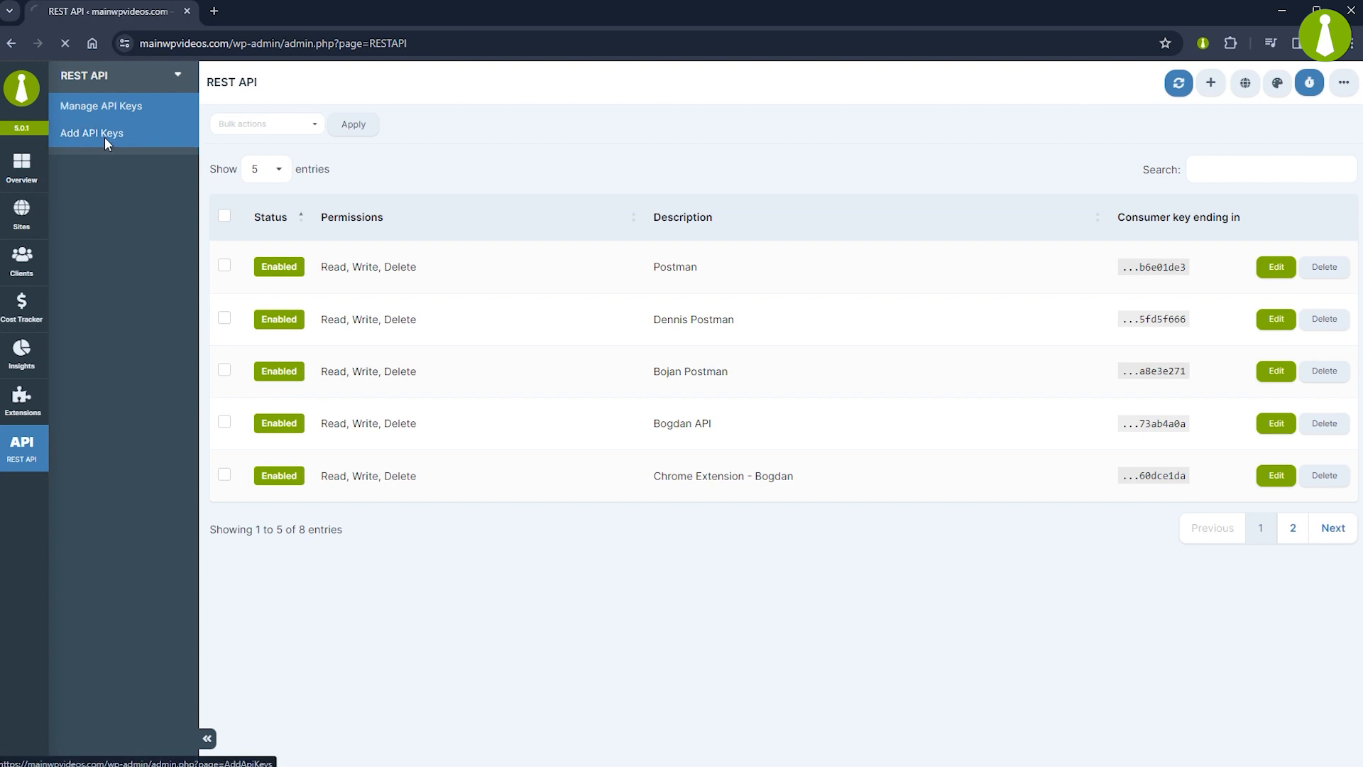
{"action": "left_click", "coordinate": [694, 246]}
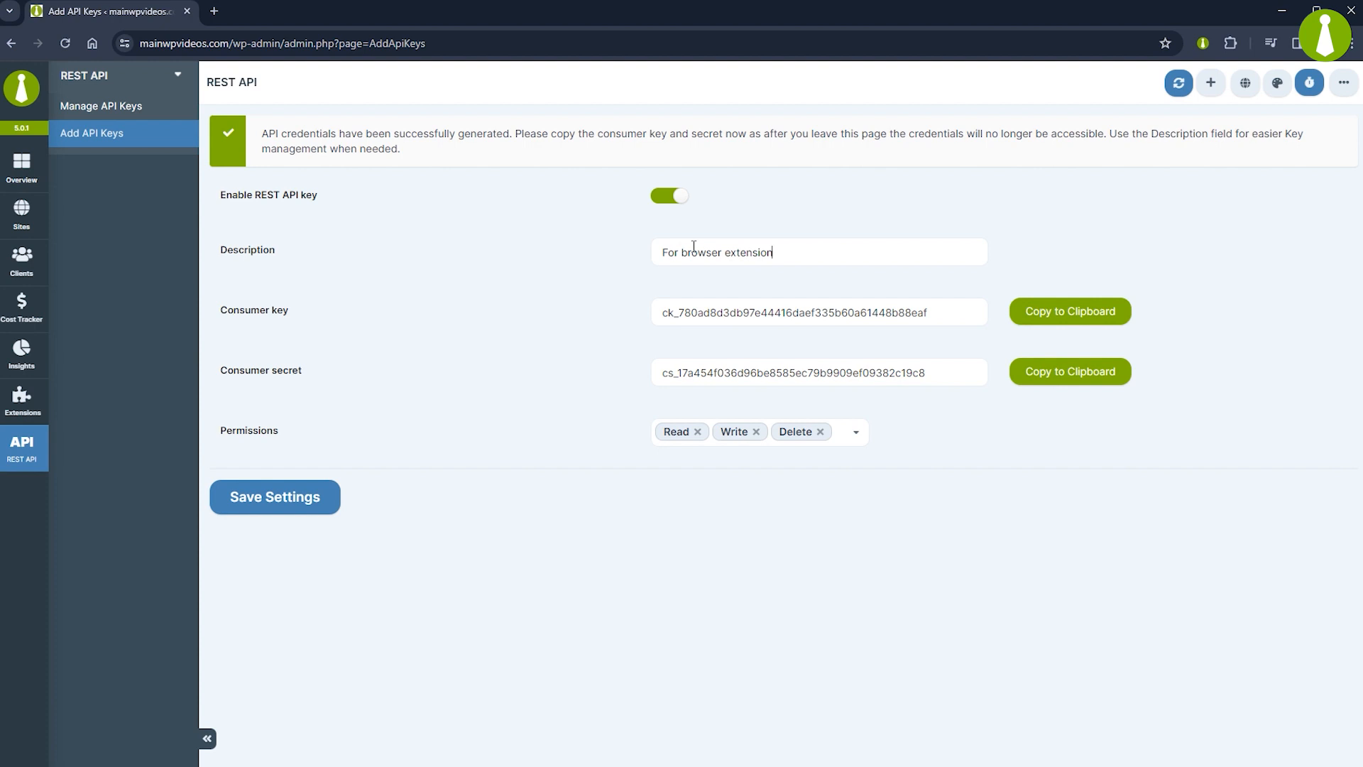
{"action": "left_click", "coordinate": [1203, 43]}
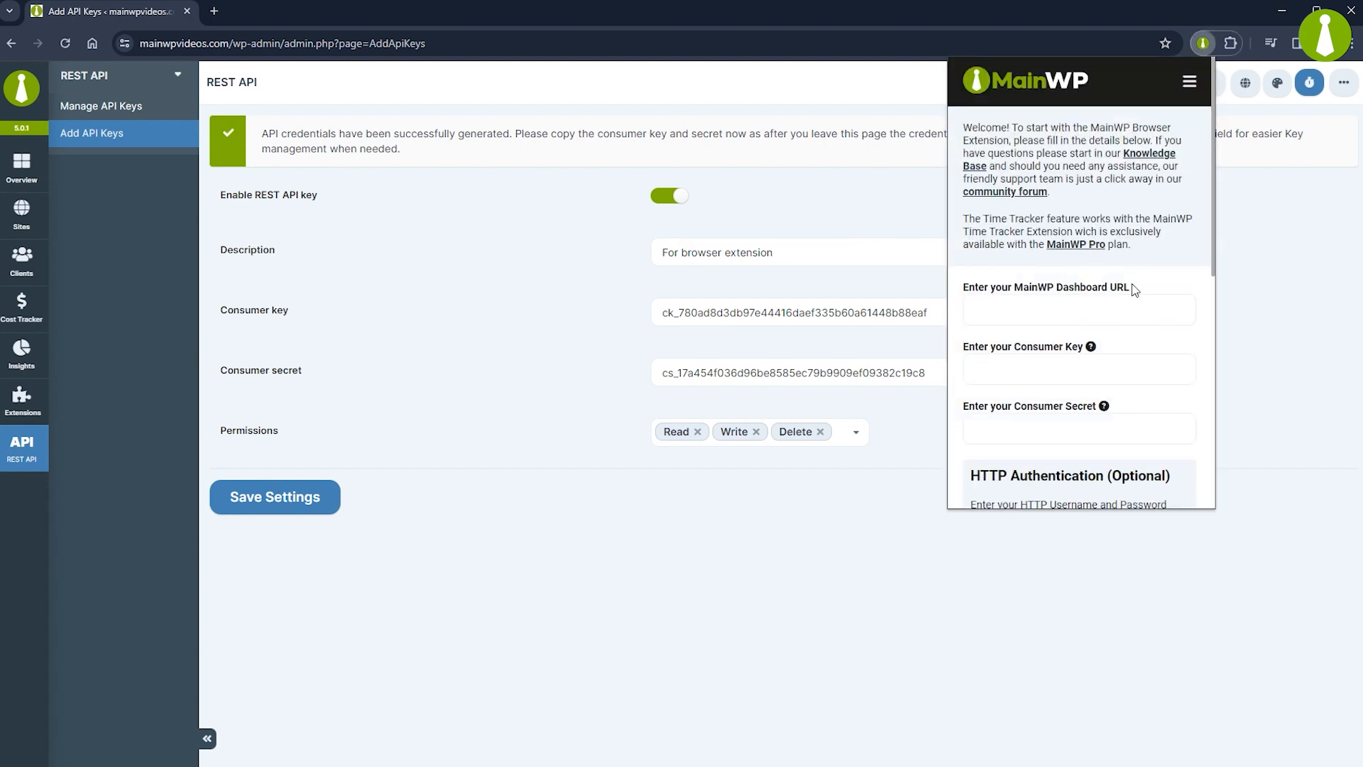
{"action": "left_click", "coordinate": [248, 43]}
{"action": "left_click_drag", "start_coordinate": [264, 43], "coordinate": [130, 41]}
{"action": "right_click", "coordinate": [155, 41]}
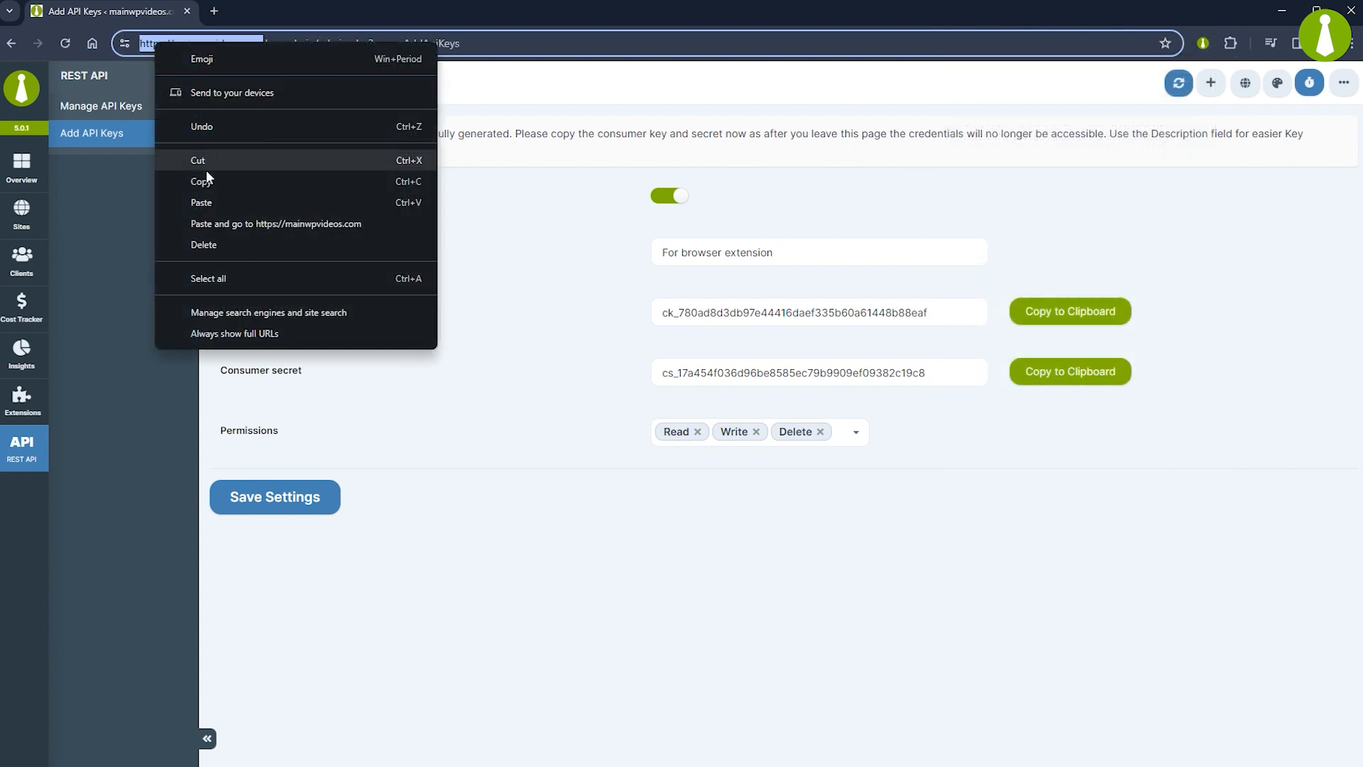
{"action": "left_click", "coordinate": [206, 172]}
{"action": "left_click", "coordinate": [1202, 43]}
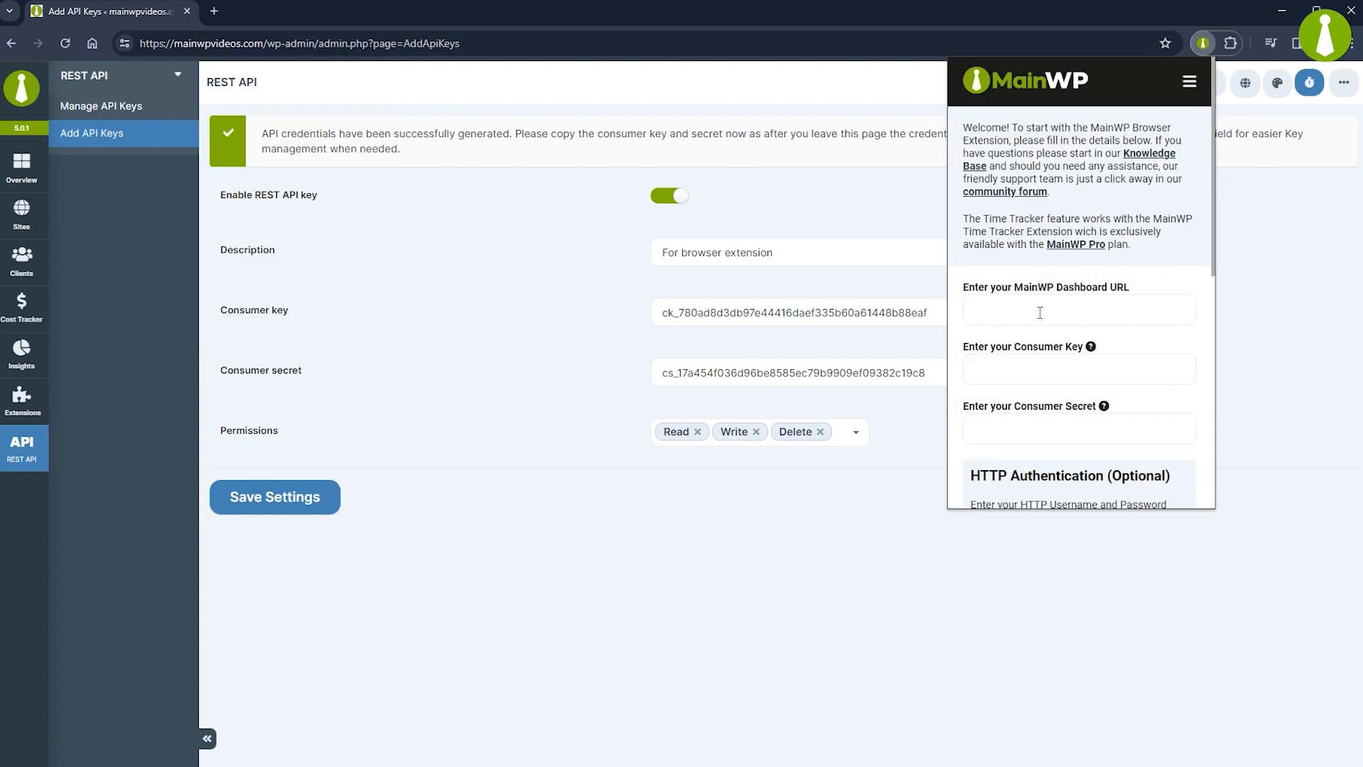
{"action": "right_click", "coordinate": [1038, 316]}
{"action": "left_click", "coordinate": [1097, 466]}
Step: Copy the generated consumer key and paste it into the browser extension's Consumer Key field
{"action": "left_click", "coordinate": [1275, 355]}
{"action": "left_click", "coordinate": [1047, 318]}
{"action": "left_click", "coordinate": [811, 139]}
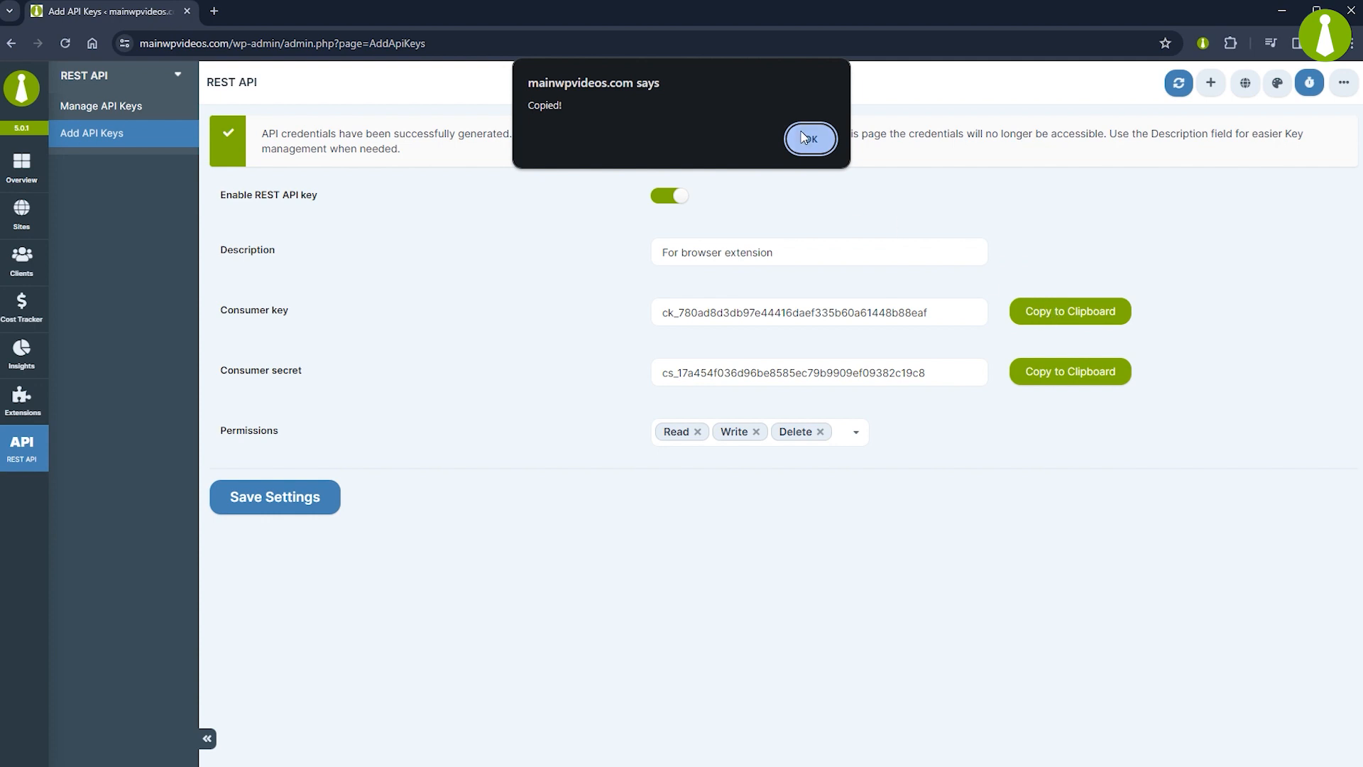
{"action": "left_click", "coordinate": [1203, 43]}
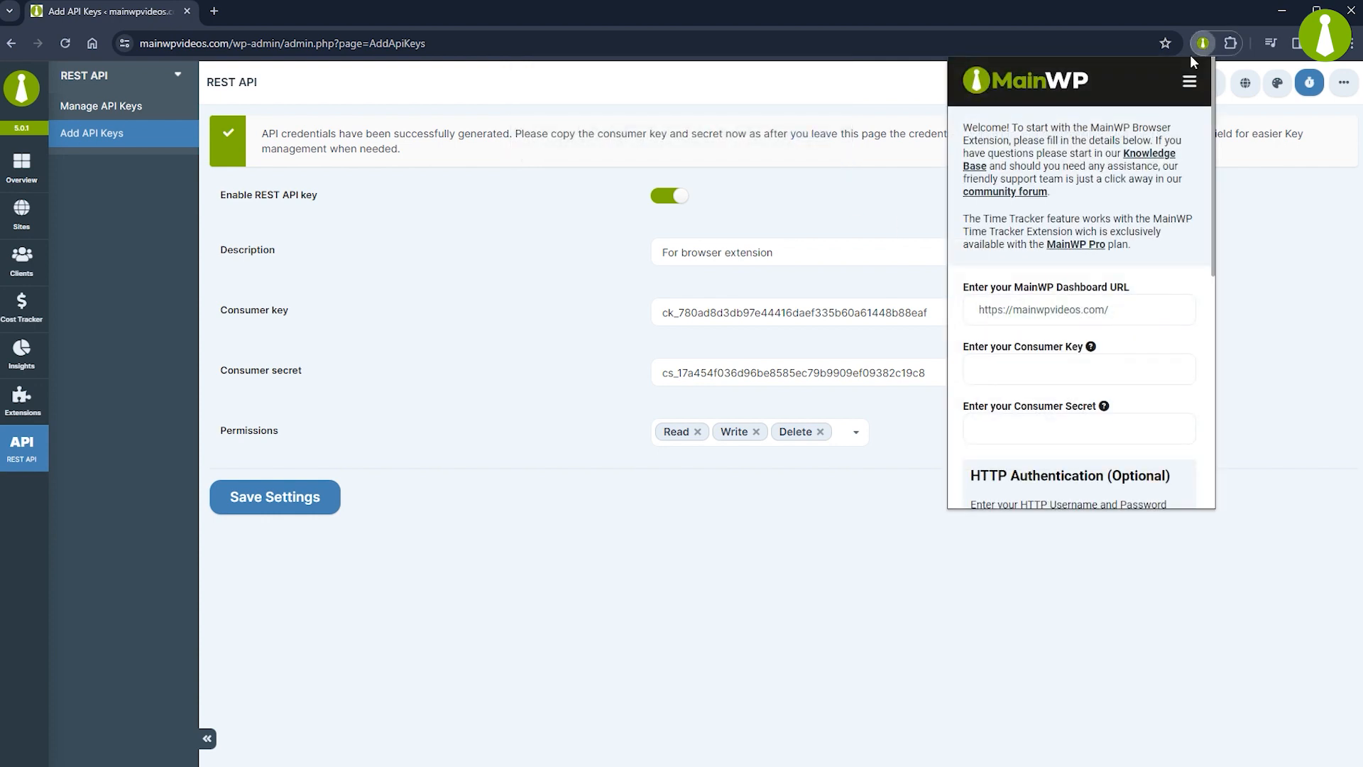
{"action": "left_click", "coordinate": [1061, 372]}
{"action": "key", "text": "ctrl+v"}
Step: Copy the generated consumer secret and paste it into the browser extension's Consumer Secret field
{"action": "left_click", "coordinate": [1283, 367]}
{"action": "left_click", "coordinate": [1072, 377]}
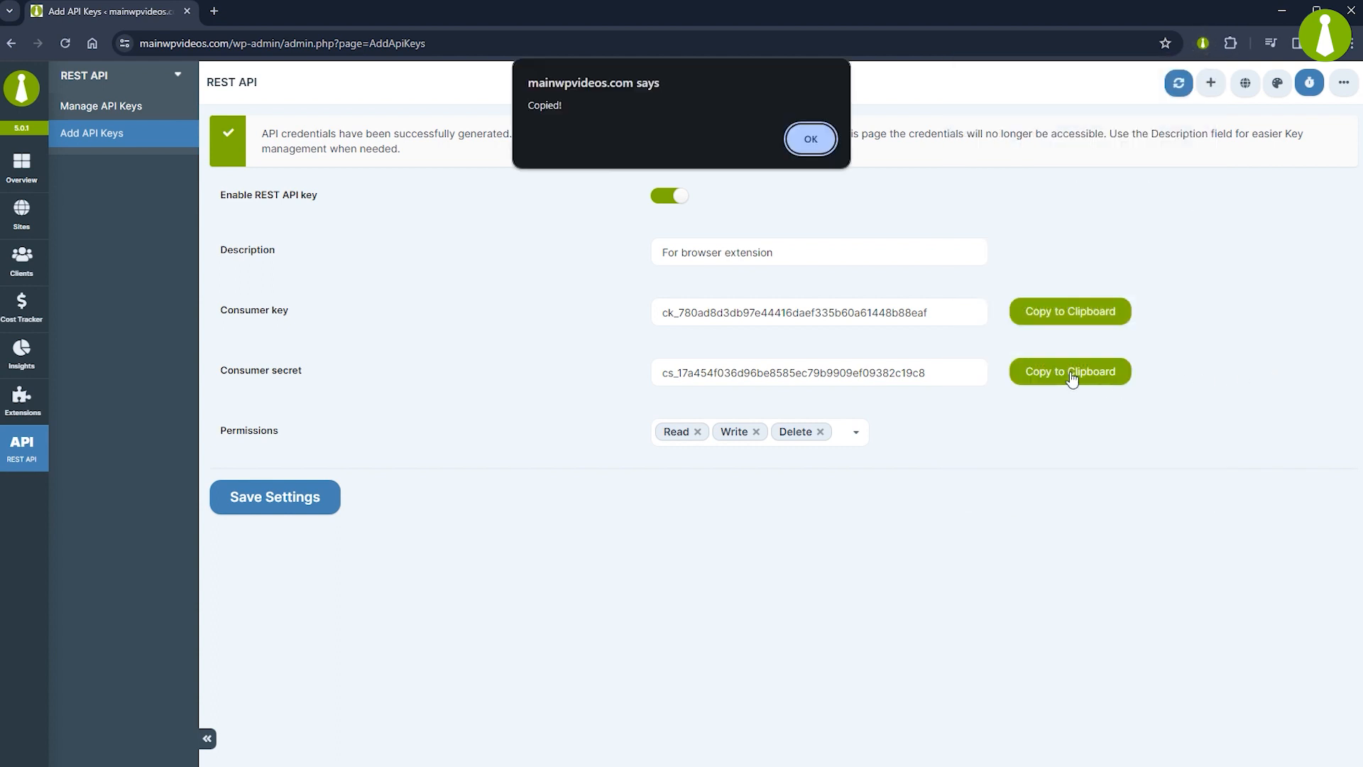
{"action": "left_click", "coordinate": [811, 139]}
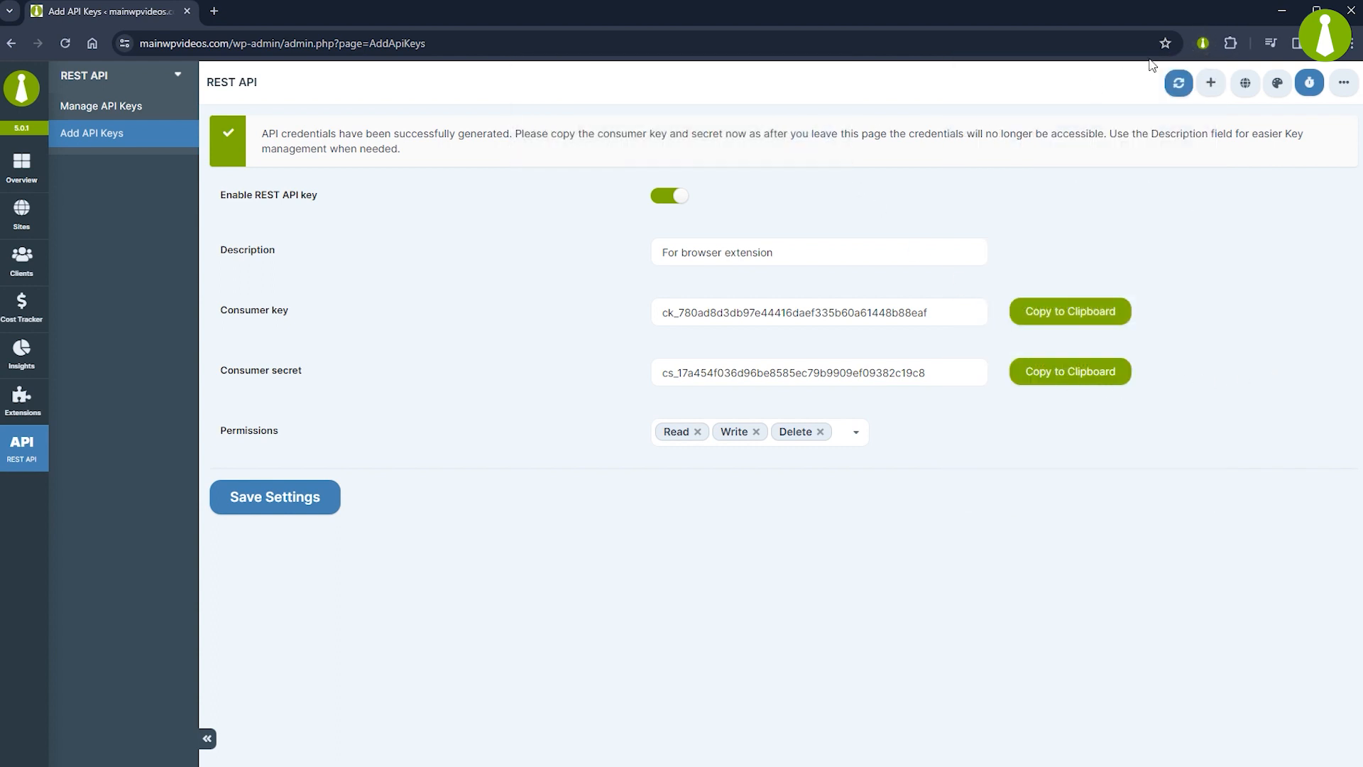
{"action": "left_click", "coordinate": [1207, 44]}
{"action": "left_click", "coordinate": [1078, 431]}
{"action": "key", "text": "ctrl+v"}
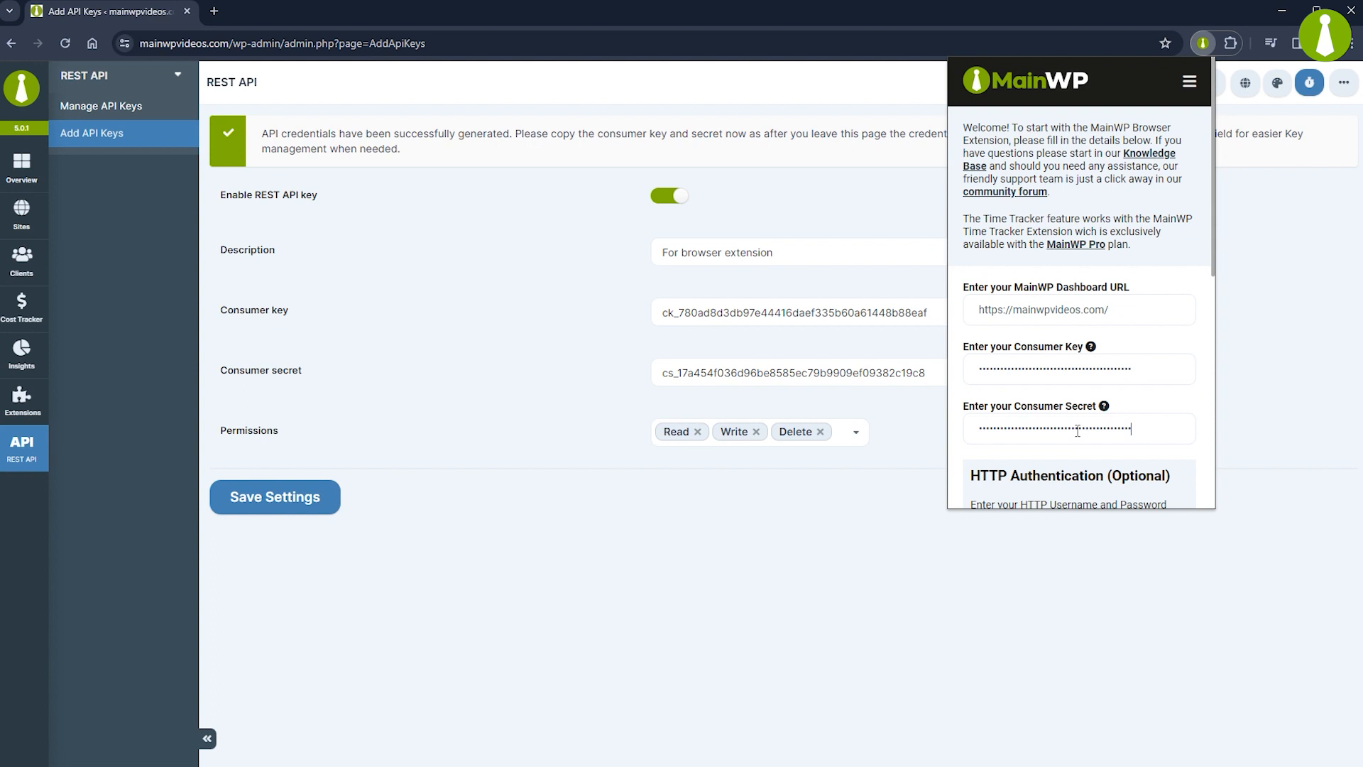
Step: Save the new REST API key in the dashboard and confirm in the browser extension that the key has been saved
{"action": "left_click", "coordinate": [588, 478]}
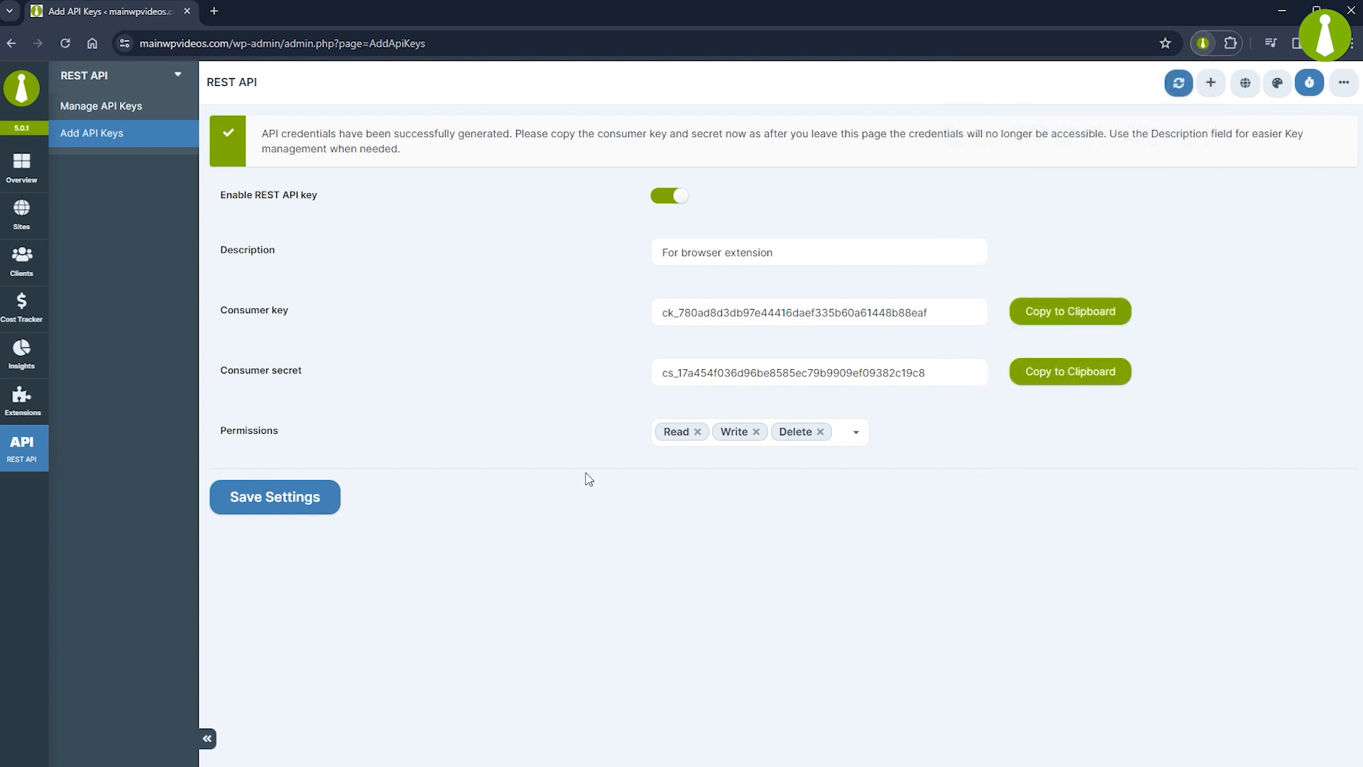
{"action": "left_click", "coordinate": [283, 501]}
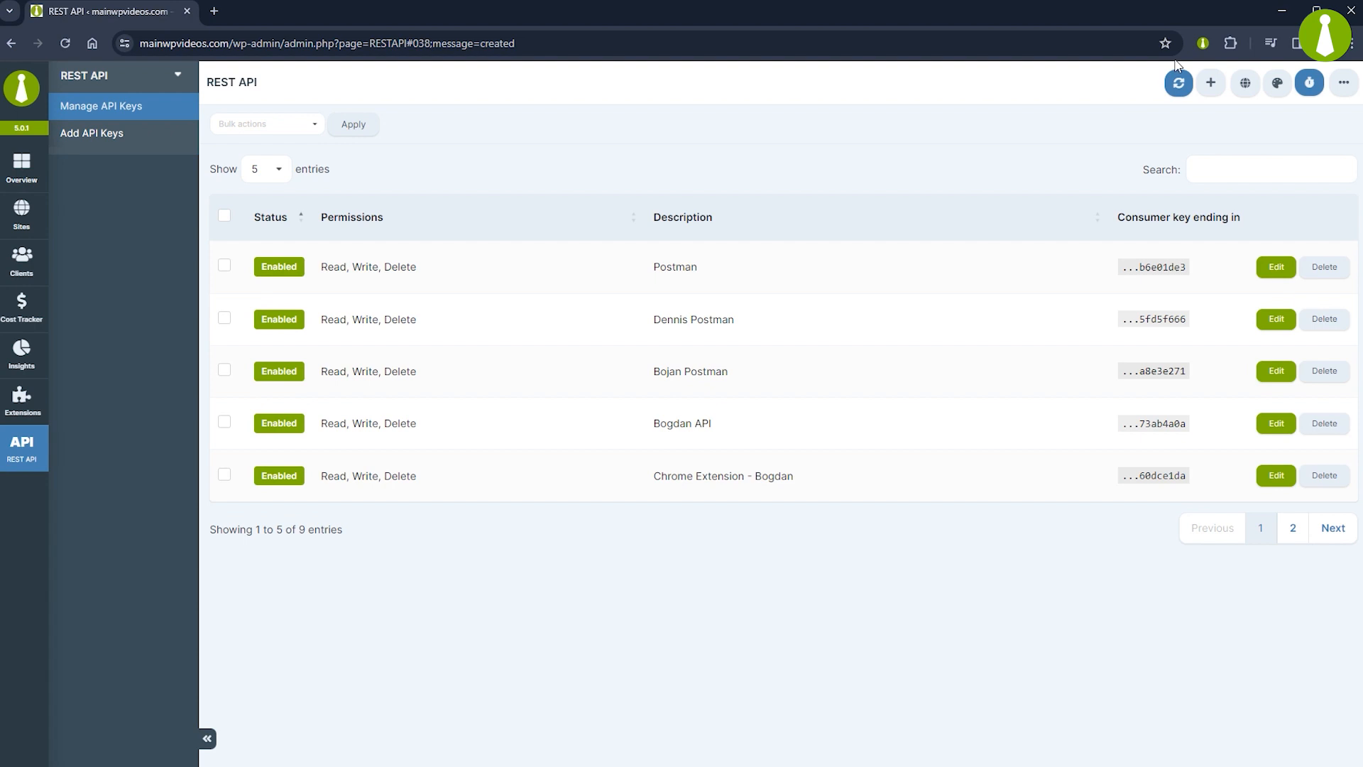
{"action": "left_click", "coordinate": [1202, 43]}
{"action": "left_click_drag", "start_coordinate": [1215, 161], "coordinate": [1136, 343]}
{"action": "left_click", "coordinate": [972, 351]}
Step: Set the browser extension's sync frequency to Every hour
{"action": "scroll", "coordinate": [1207, 383], "scroll_direction": "down", "scroll_amount": 2}
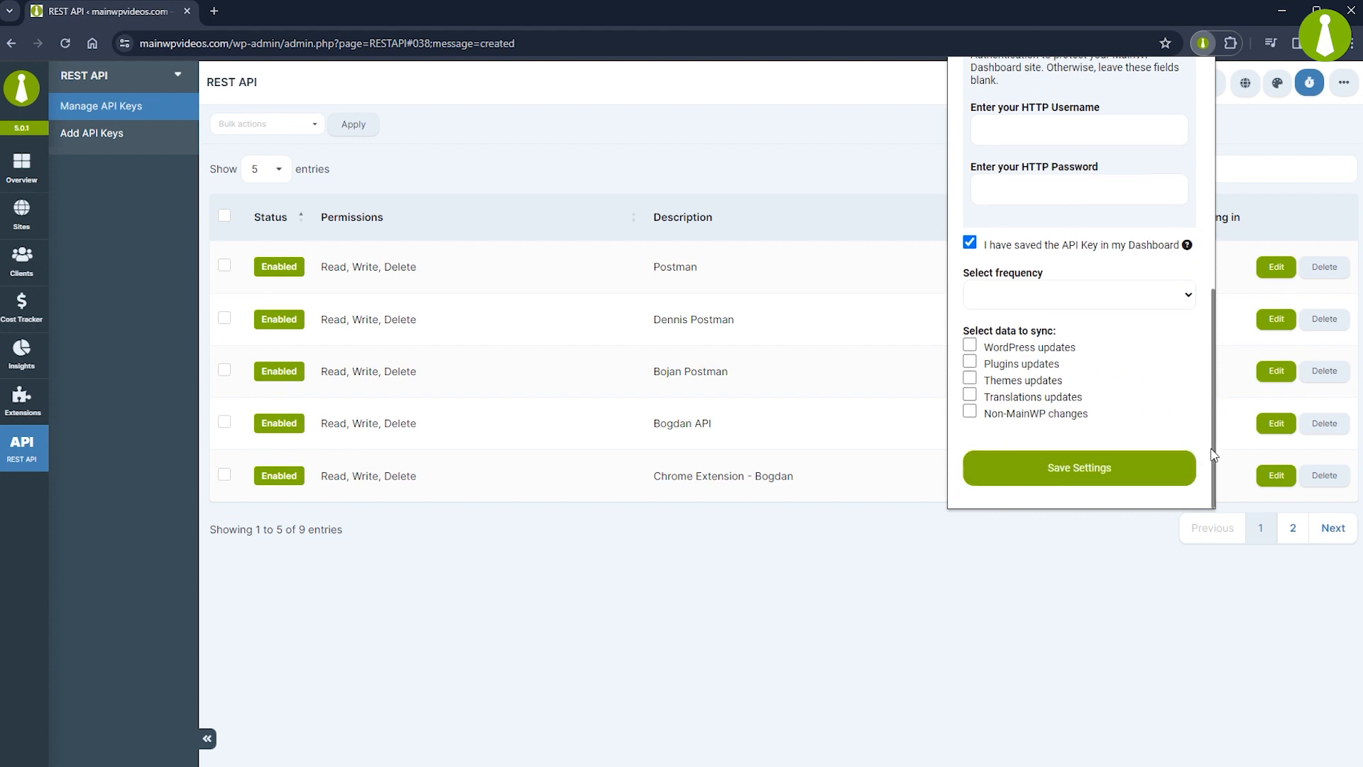
{"action": "left_click", "coordinate": [1089, 299]}
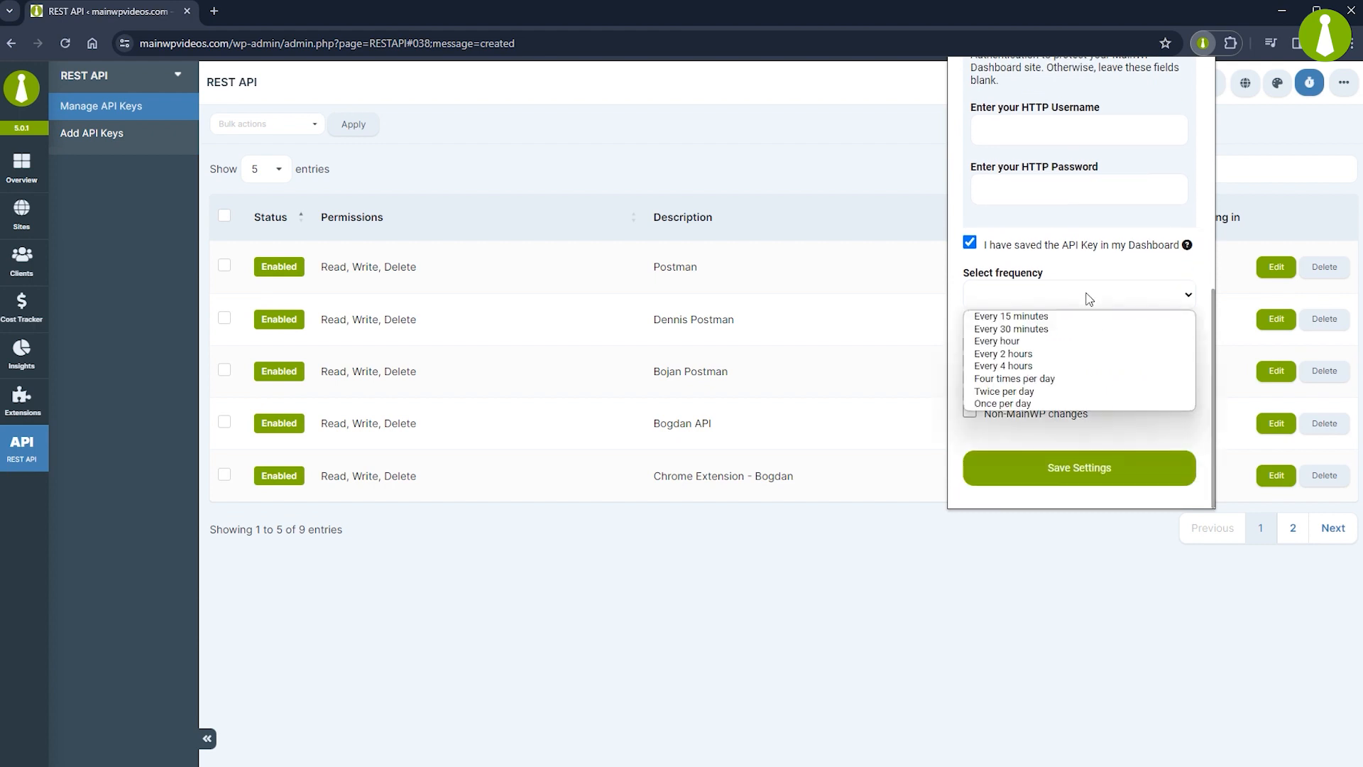
{"action": "left_click", "coordinate": [1086, 342]}
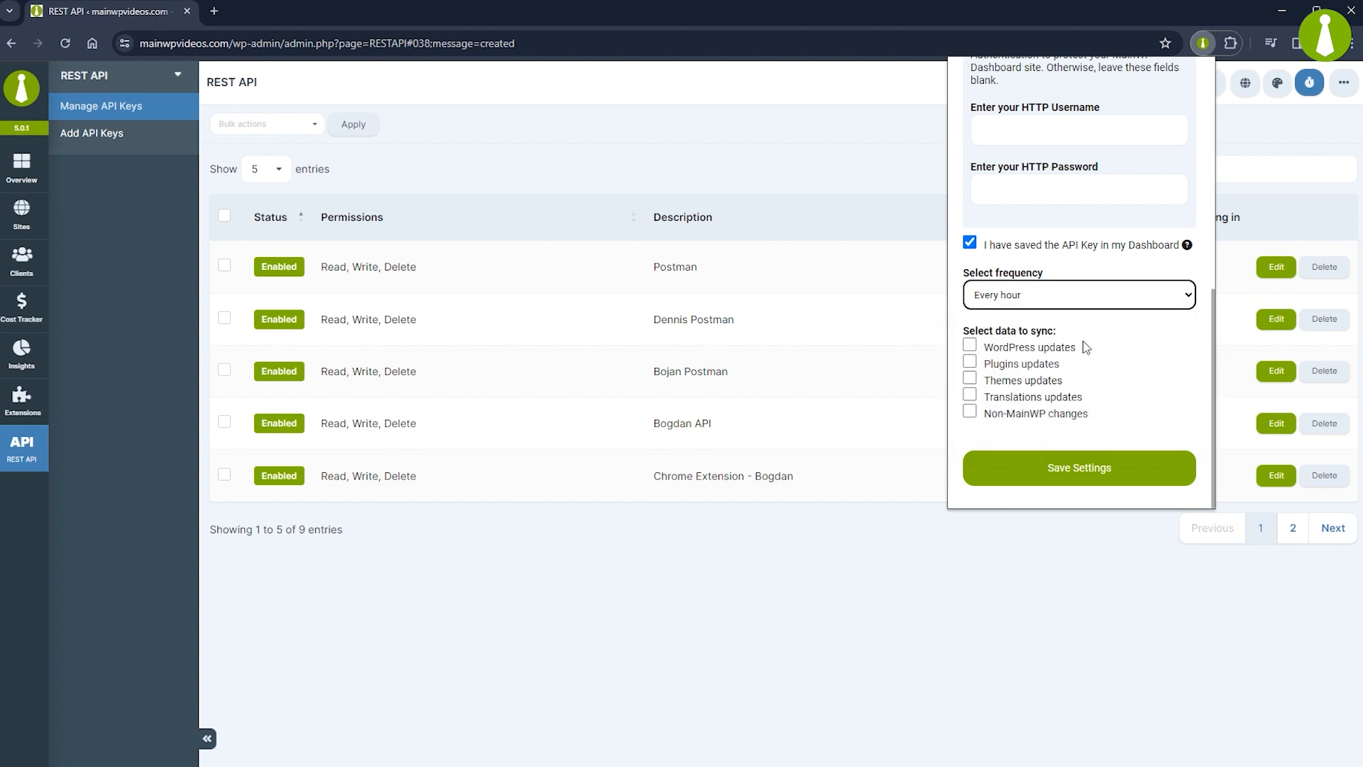
Step: Include WordPress, plugins, themes and translations updates and Non-MainWP changes in the synced data, and save the extension settings
{"action": "left_click", "coordinate": [970, 345]}
{"action": "left_click", "coordinate": [970, 362]}
{"action": "left_click", "coordinate": [970, 377]}
{"action": "left_click", "coordinate": [970, 395]}
{"action": "left_click", "coordinate": [970, 411]}
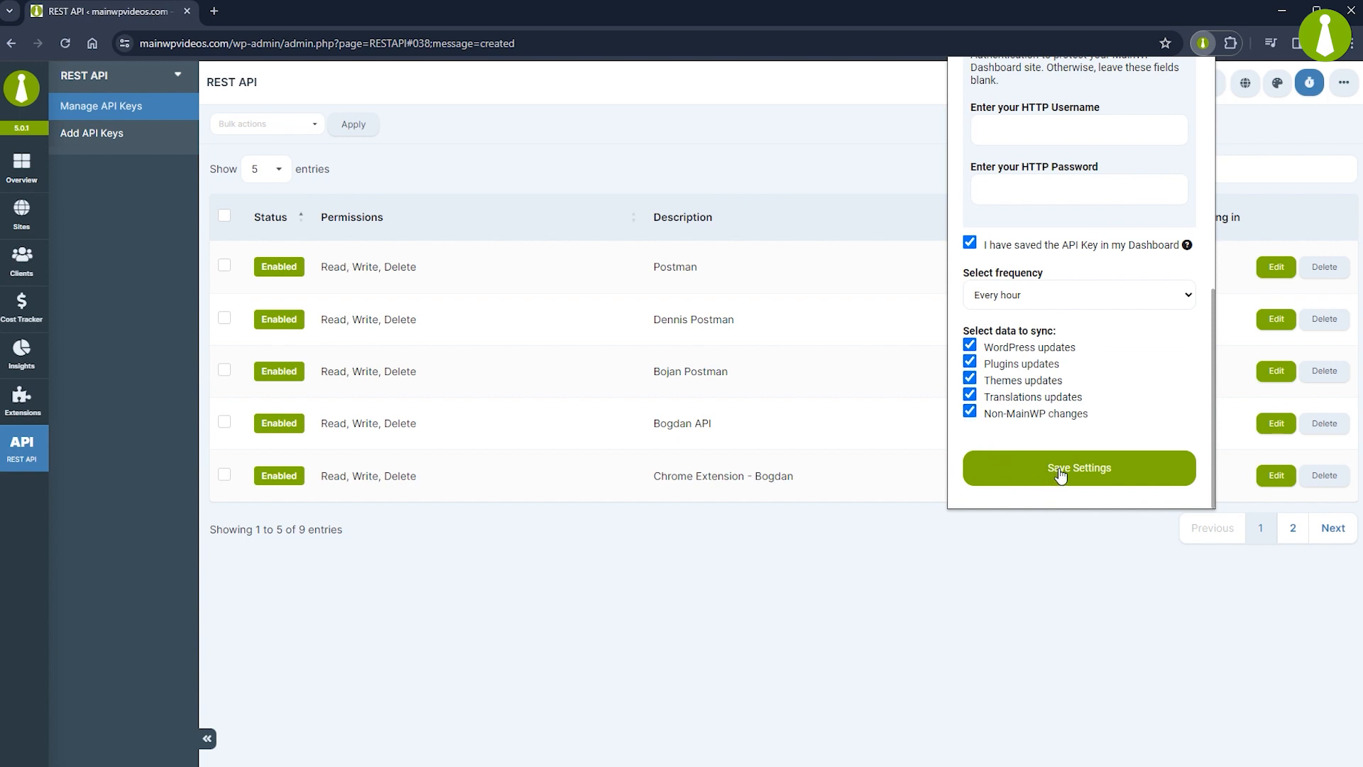
{"action": "left_click", "coordinate": [1061, 469]}
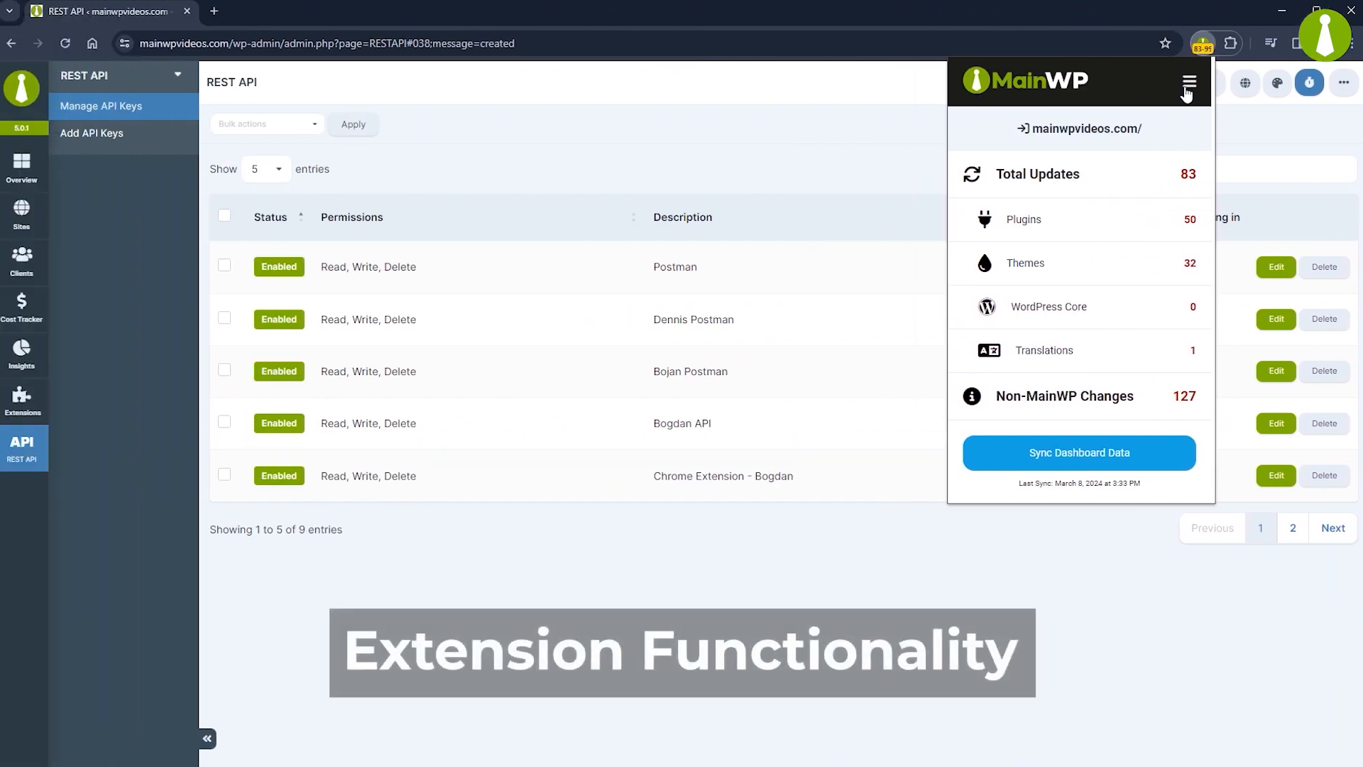
Step: Open the Time Tracker extension's task logs in the MainWP dashboard
{"action": "left_click", "coordinate": [1188, 83]}
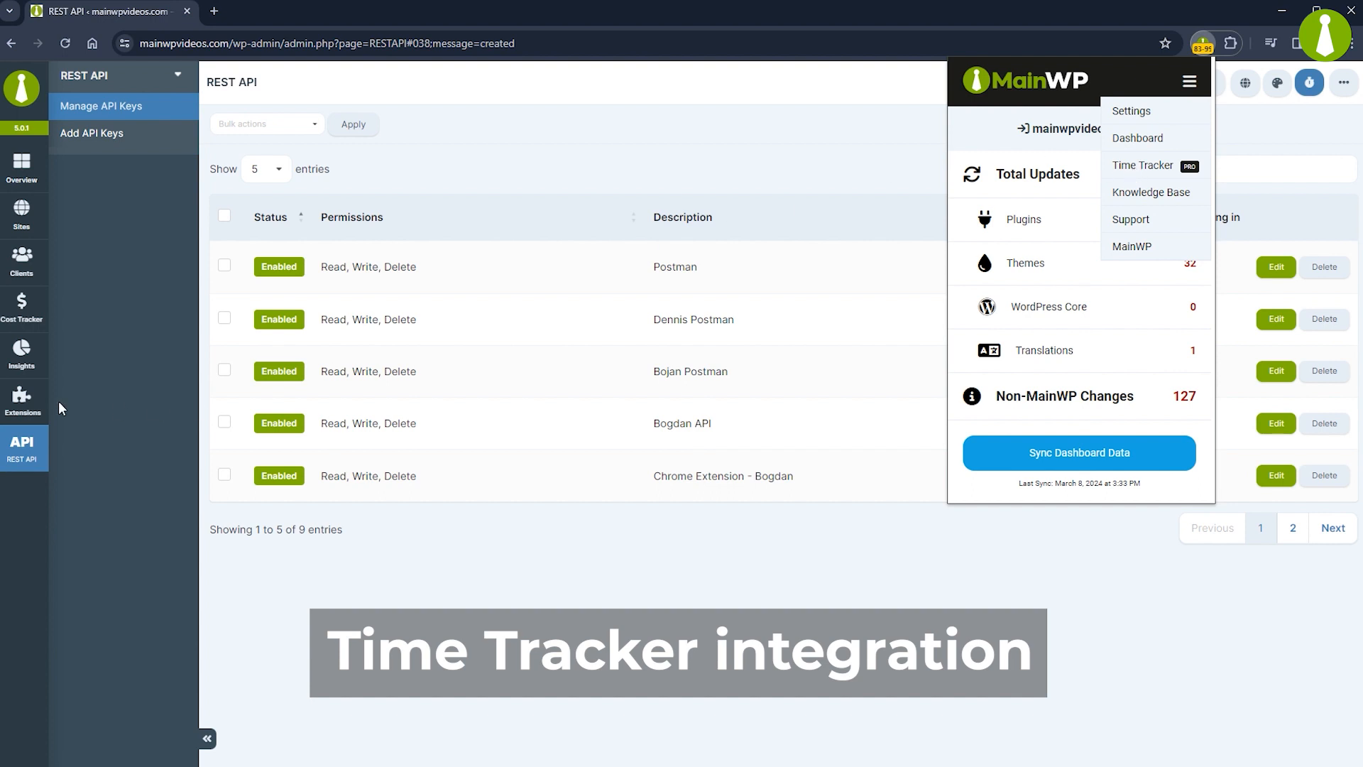
{"action": "left_click", "coordinate": [23, 402]}
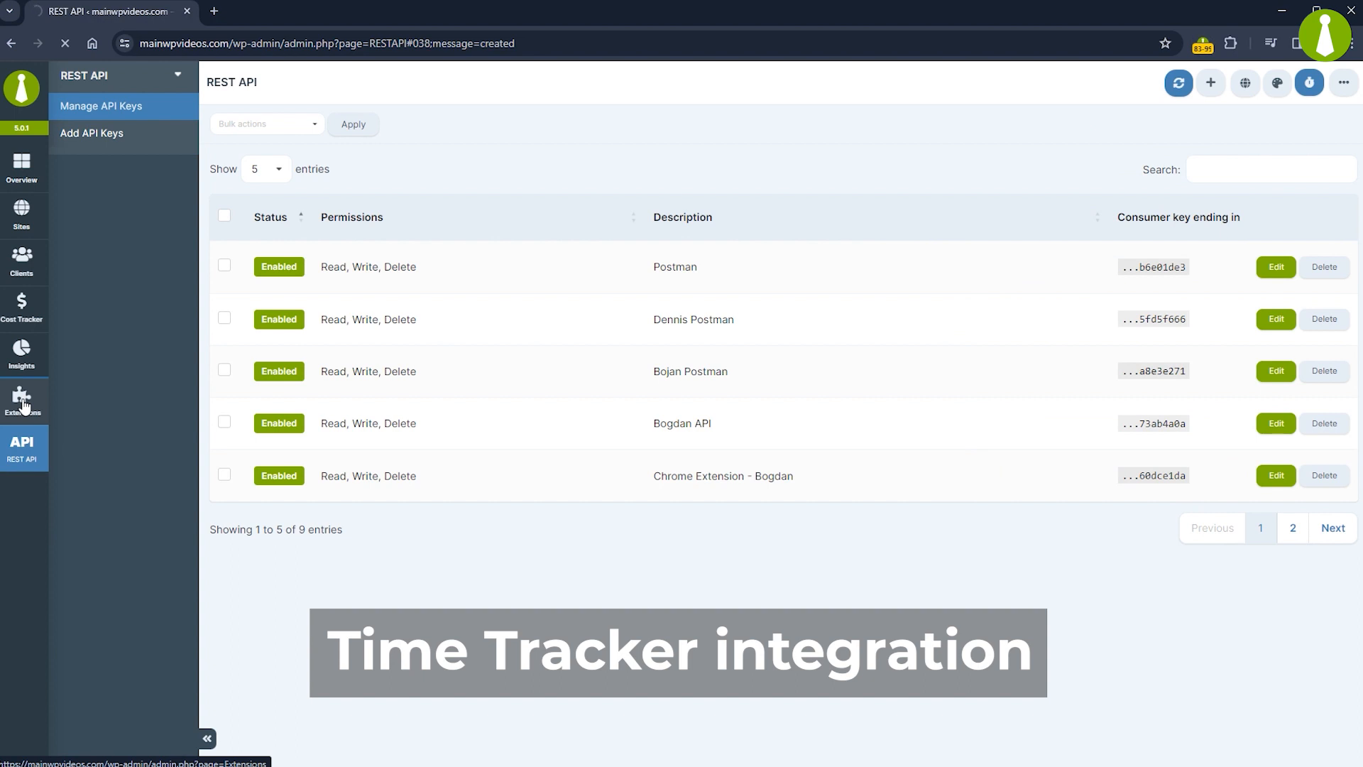
{"action": "scroll", "coordinate": [120, 462], "scroll_direction": "down", "scroll_amount": 8}
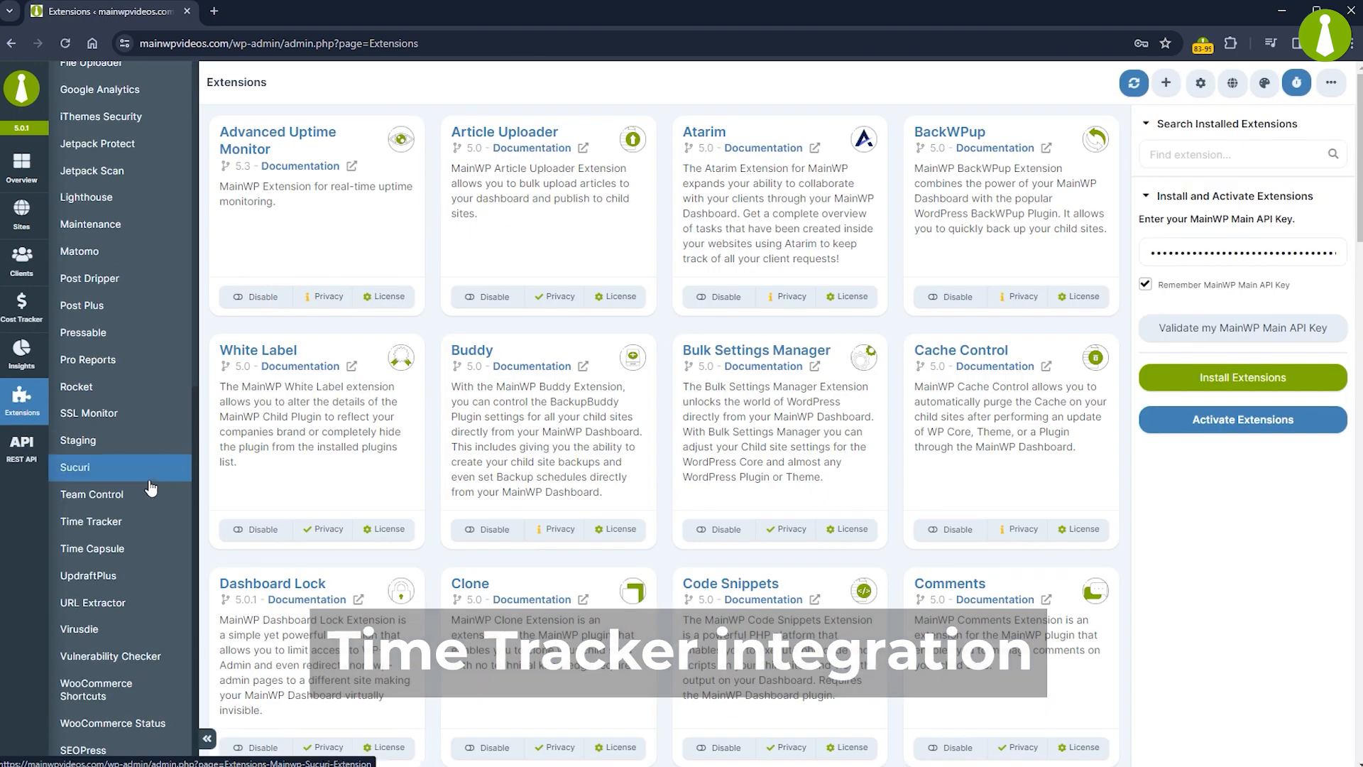
{"action": "left_click", "coordinate": [103, 523]}
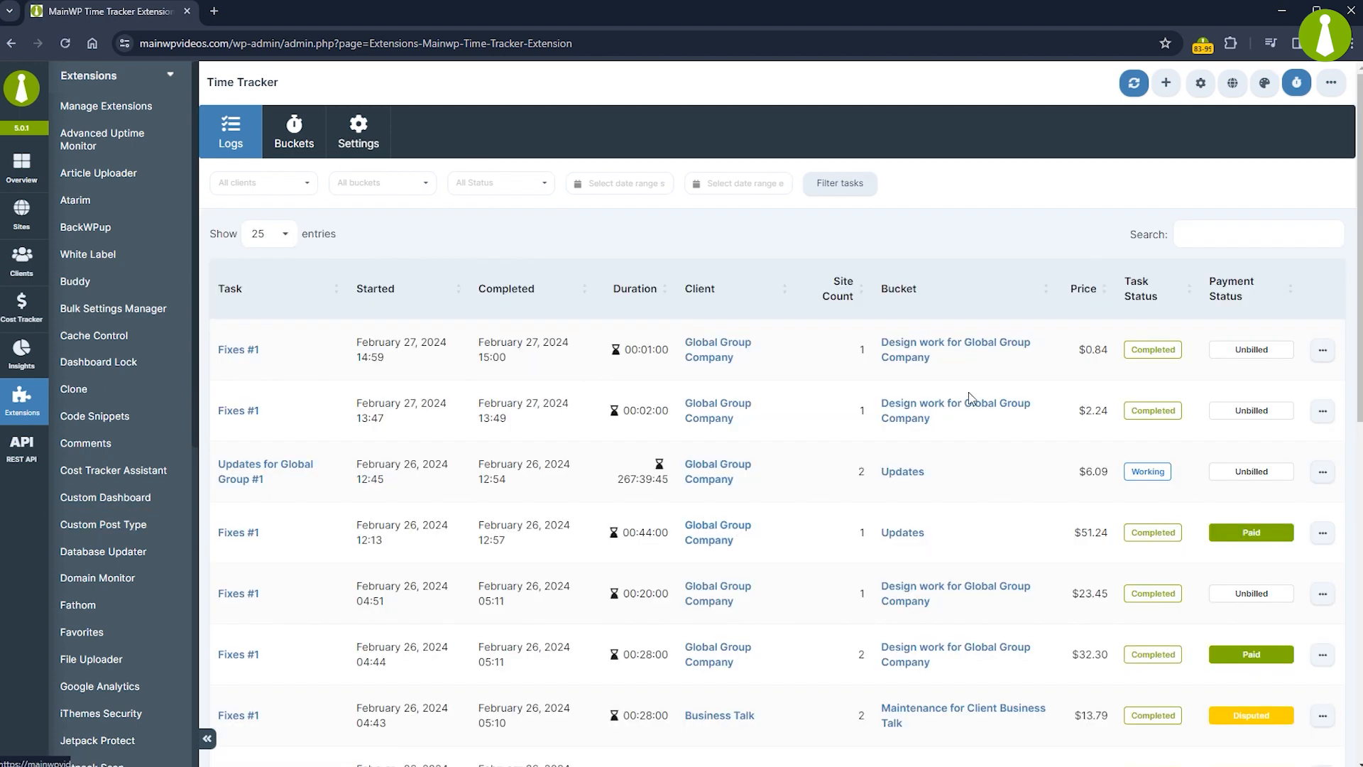
Step: Open the Time Tracker in the browser extension and choose New Task
{"action": "left_click", "coordinate": [1202, 47]}
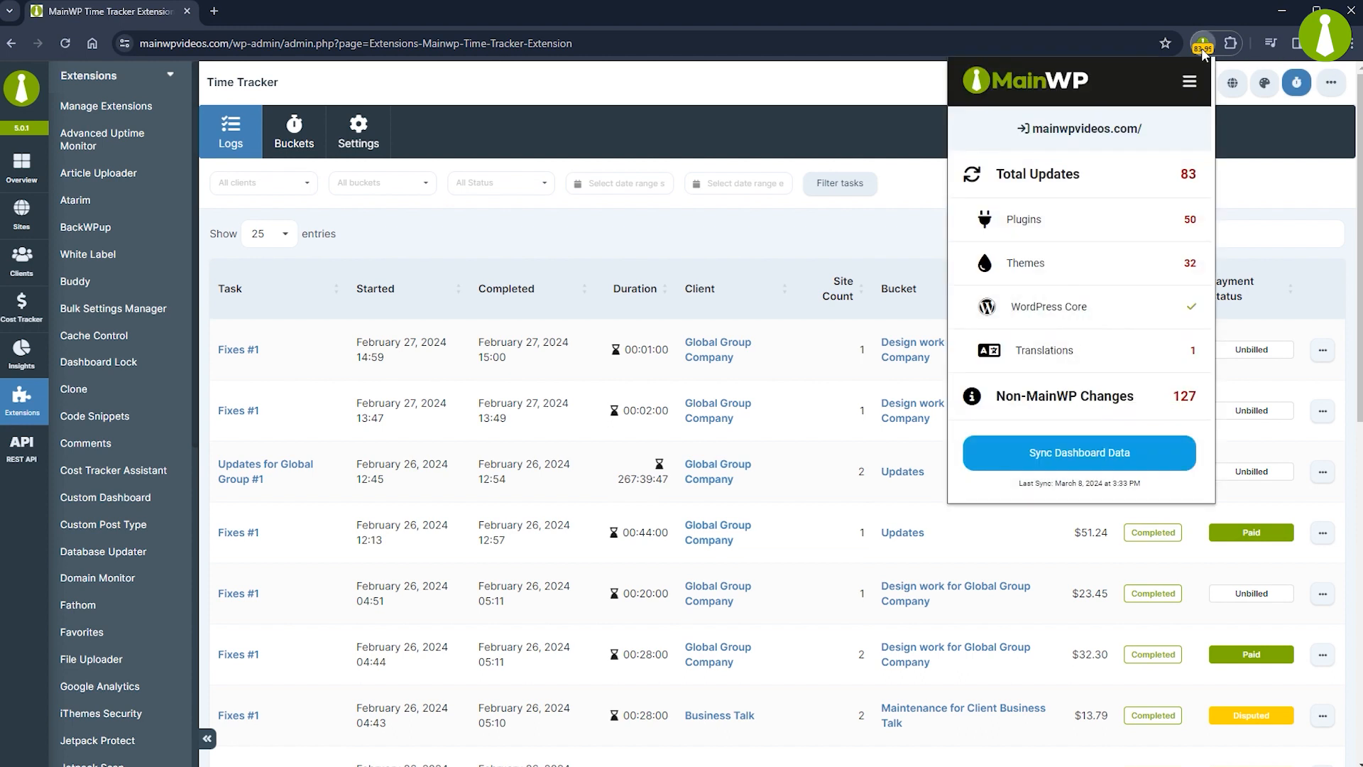
{"action": "left_click", "coordinate": [1190, 82]}
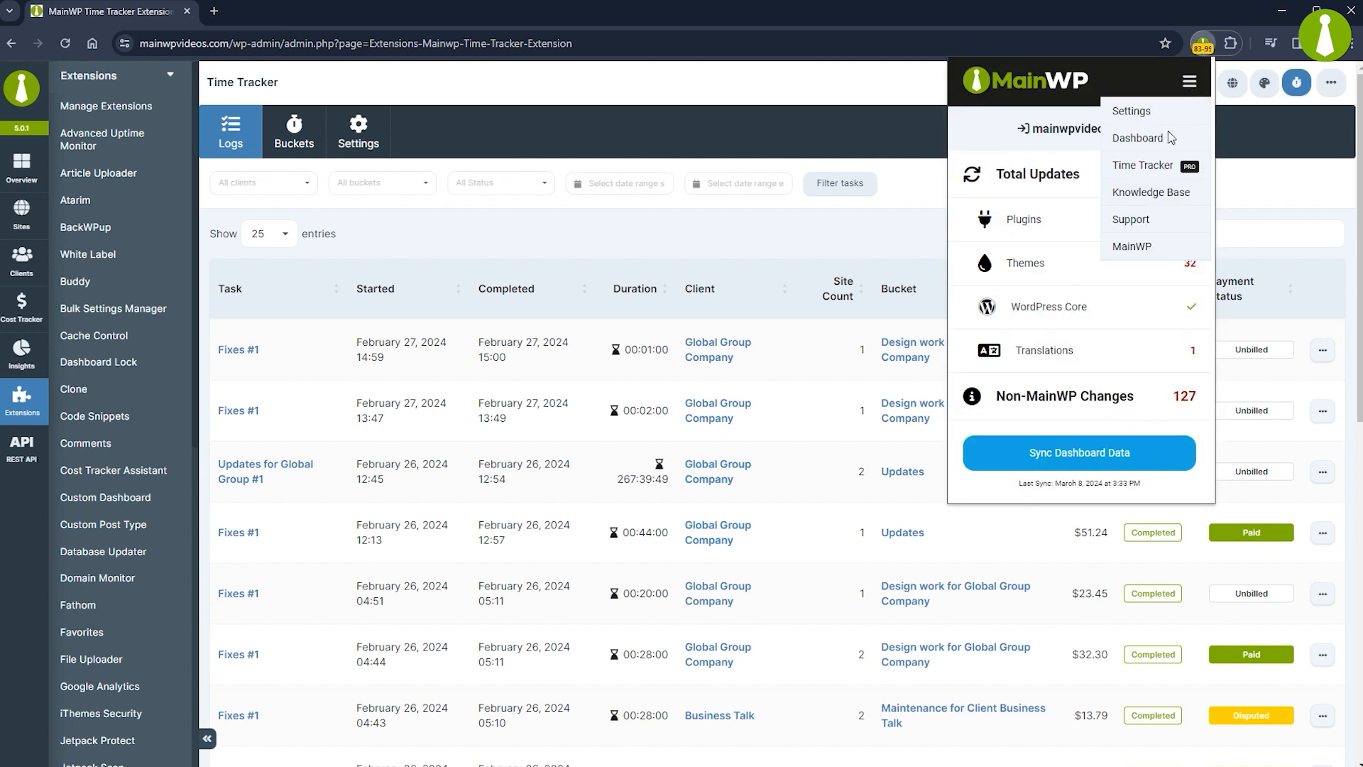
{"action": "left_click", "coordinate": [1156, 168]}
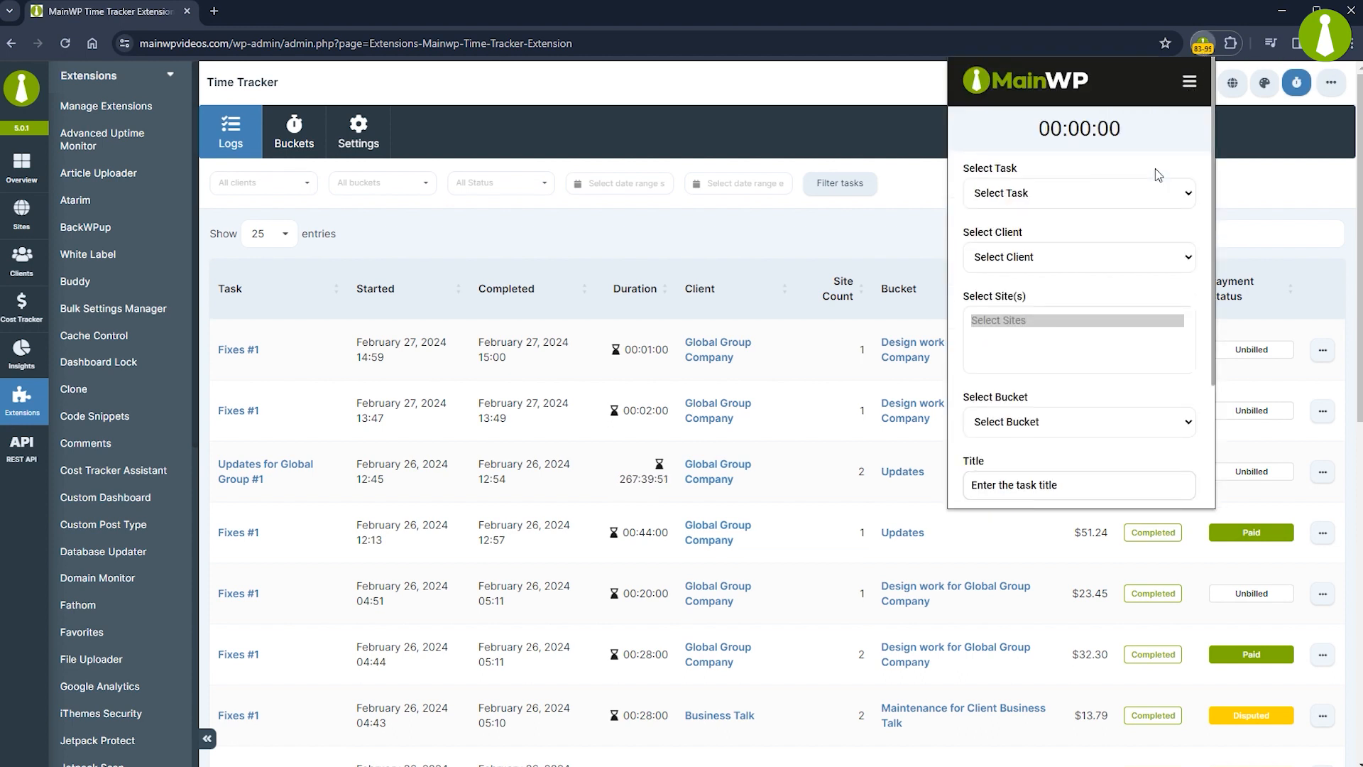
{"action": "left_click", "coordinate": [994, 196]}
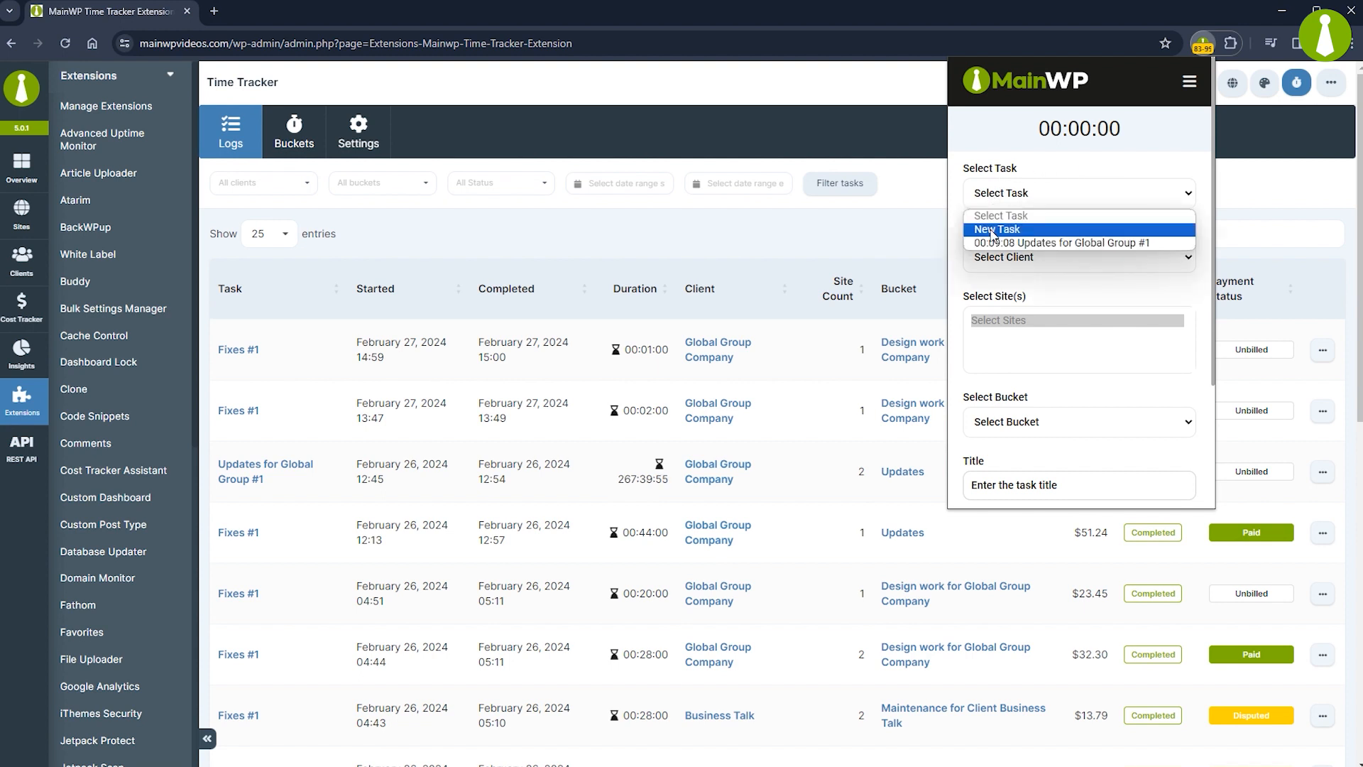
{"action": "left_click", "coordinate": [1087, 230]}
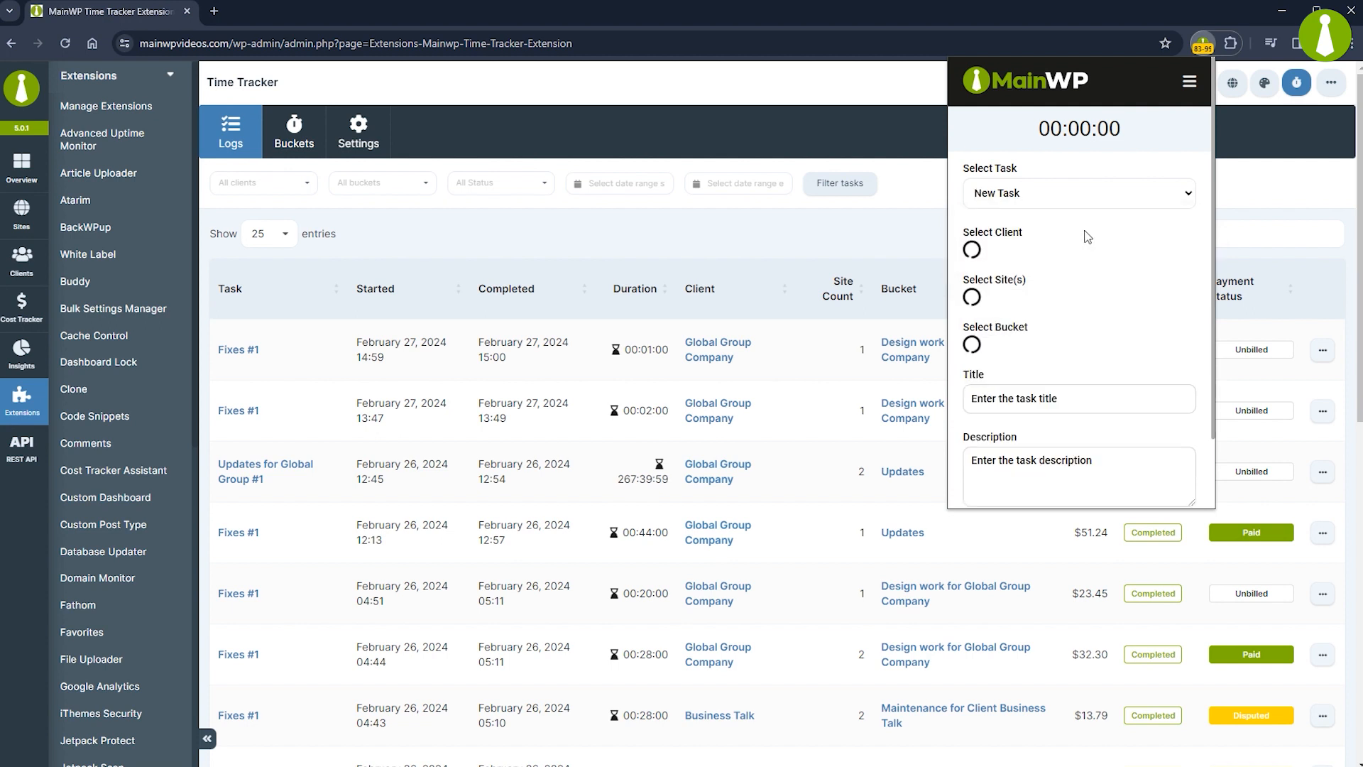
Step: Assign the new task to client Delivery Service, site MainWP DO and bucket Design work for Delivery Service
{"action": "left_click", "coordinate": [1059, 257]}
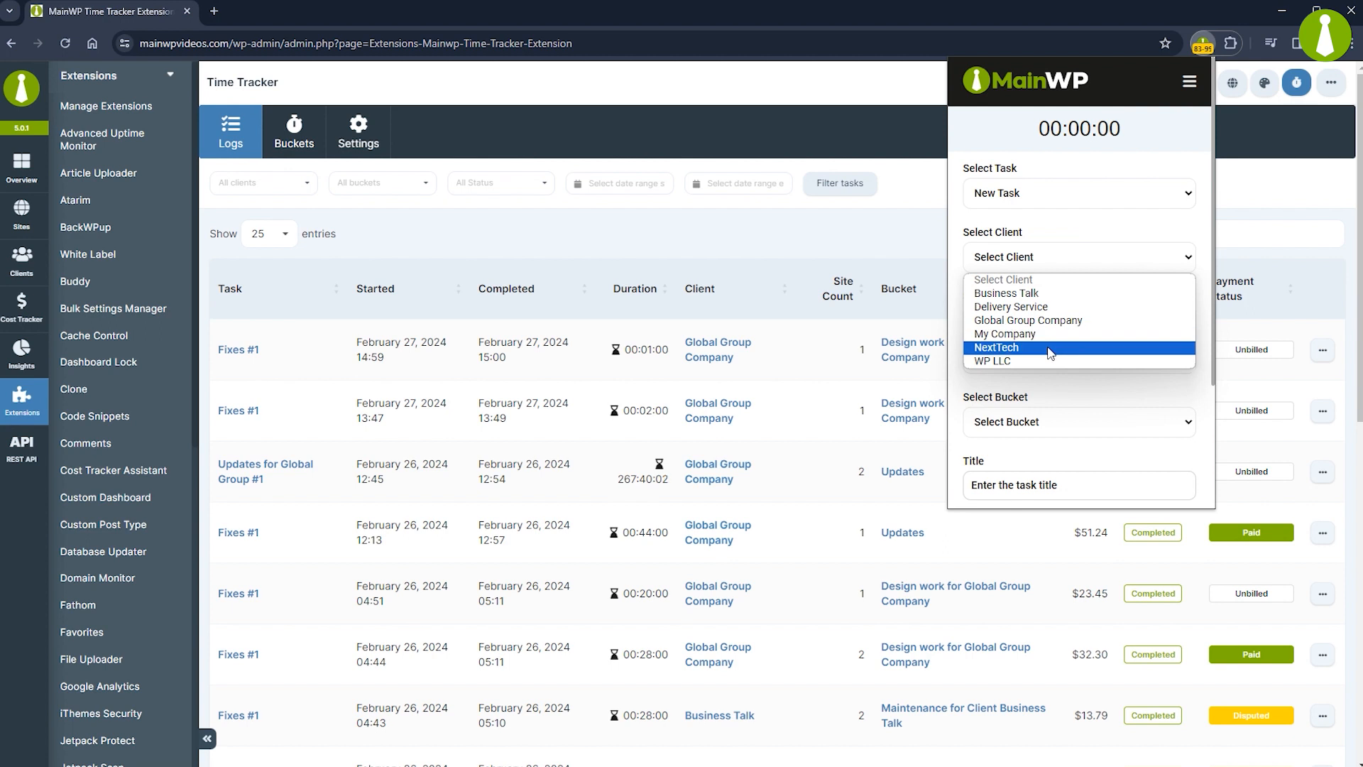
{"action": "left_click", "coordinate": [1052, 307]}
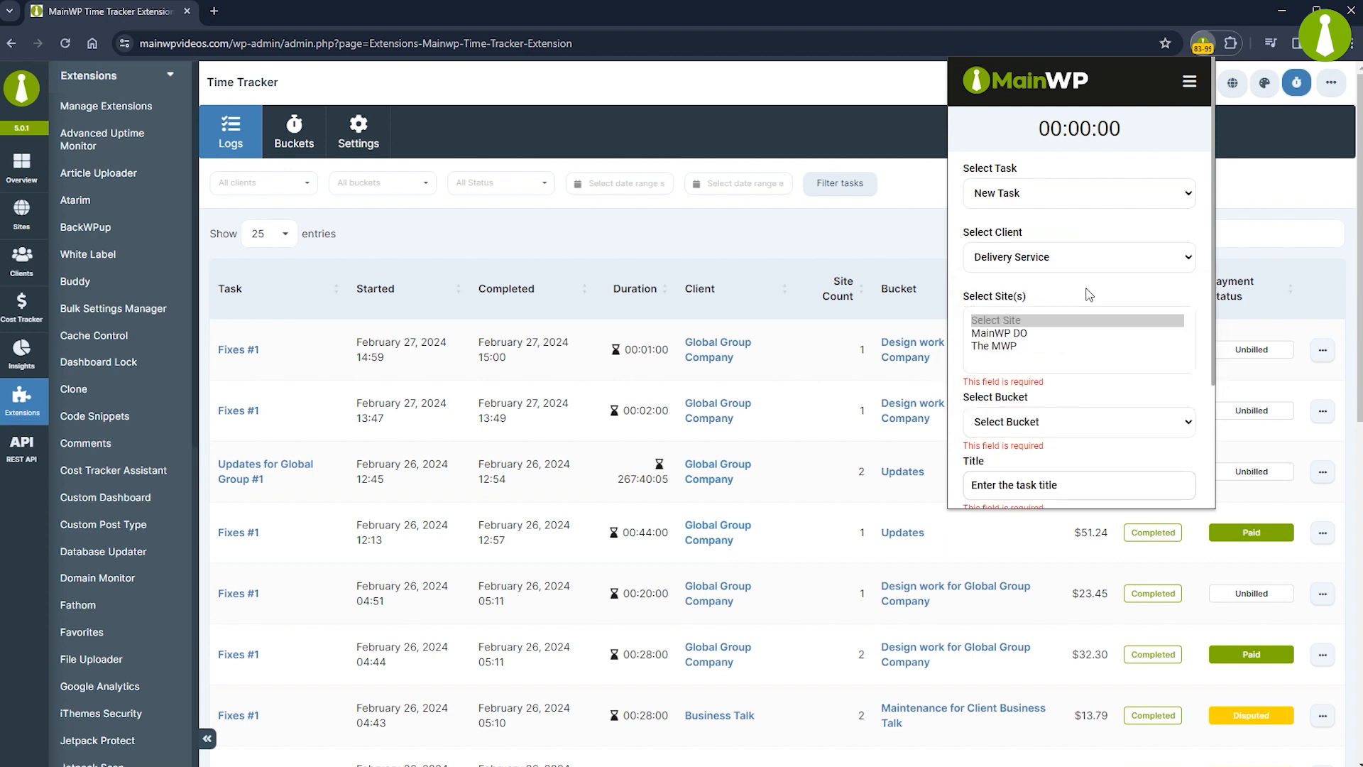
{"action": "scroll", "coordinate": [1015, 284], "scroll_direction": "down", "scroll_amount": 2}
{"action": "left_click", "coordinate": [1007, 183]}
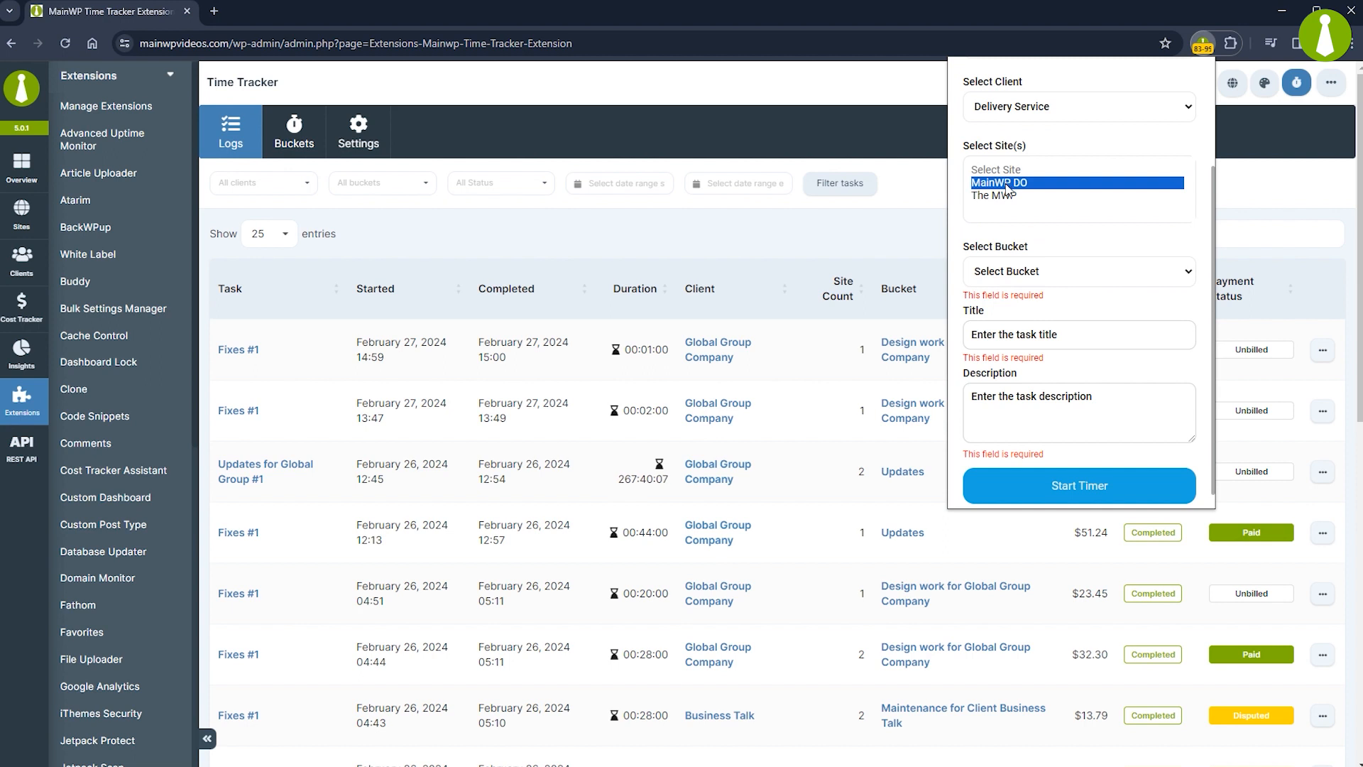
{"action": "left_click", "coordinate": [1019, 272]}
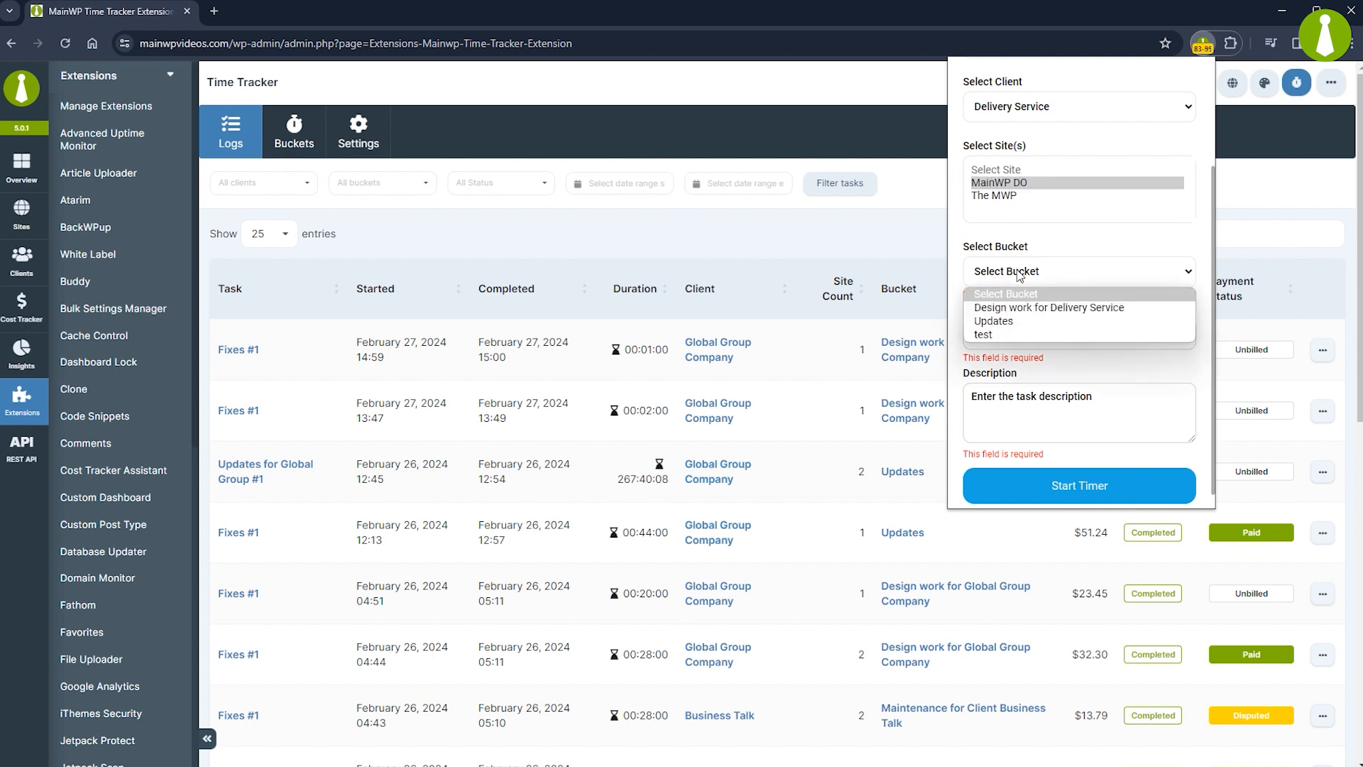
{"action": "left_click", "coordinate": [1015, 308]}
Step: Title the task "Work for Delivery Service", describe it as "Description of the task." and start its timer
{"action": "left_click", "coordinate": [1012, 337]}
{"action": "type", "text": "Work for Delivery Service"}
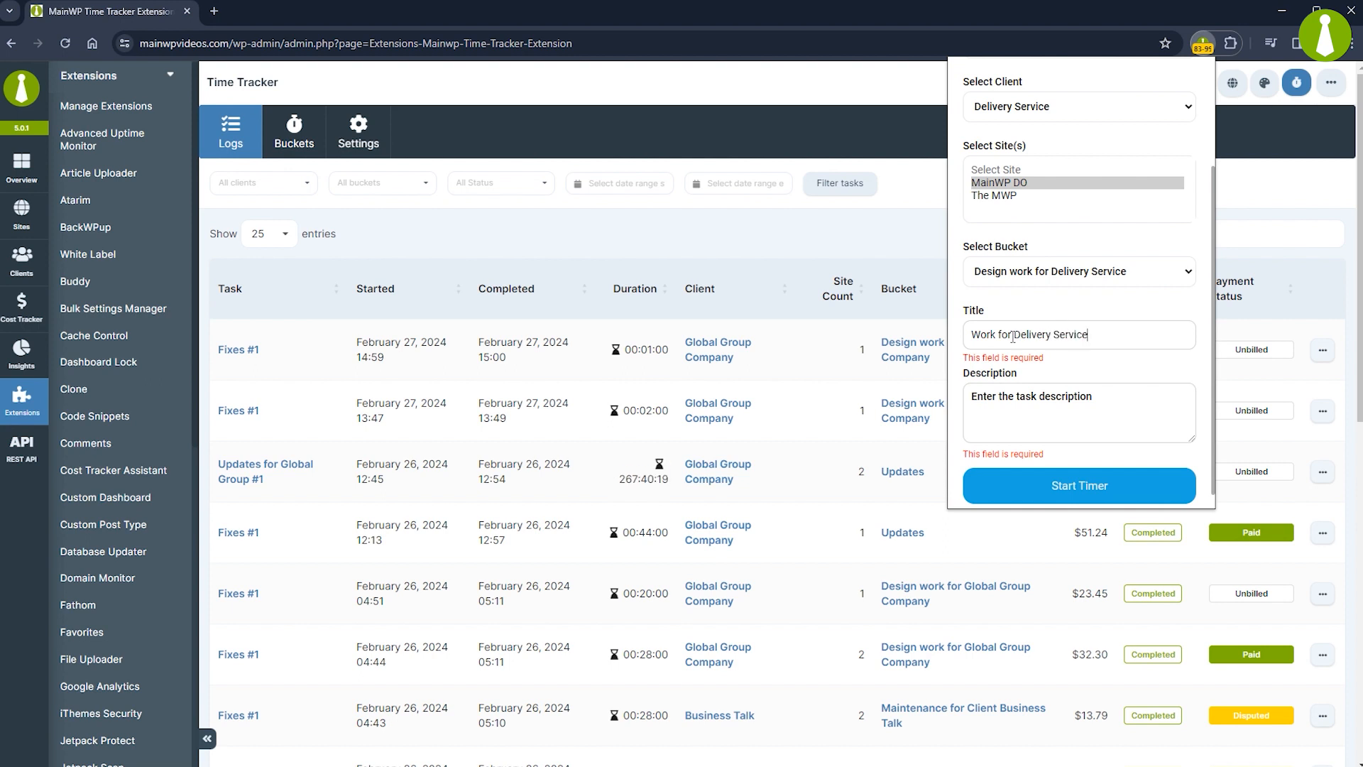
{"action": "left_click", "coordinate": [1010, 405]}
{"action": "type", "text": "Description"}
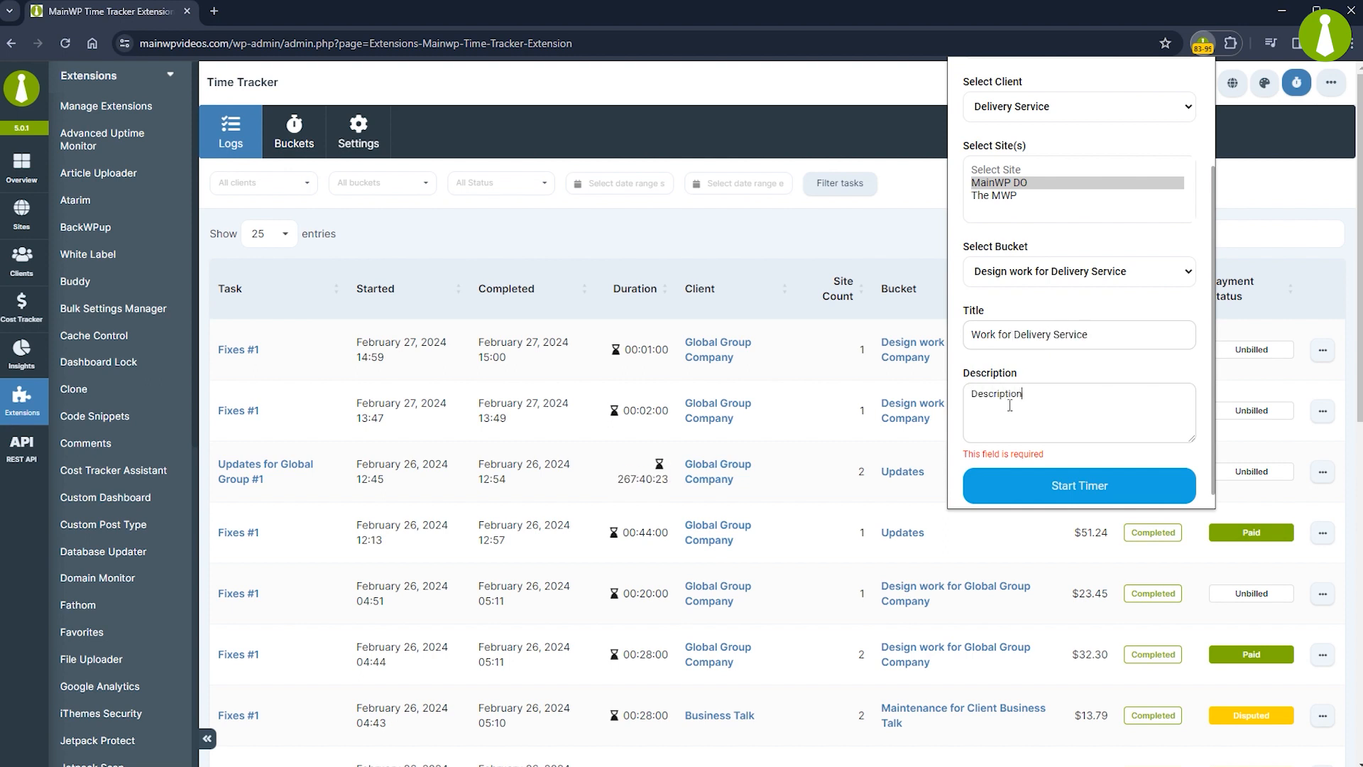
{"action": "type", "text": " of the task."}
{"action": "left_click", "coordinate": [1008, 487]}
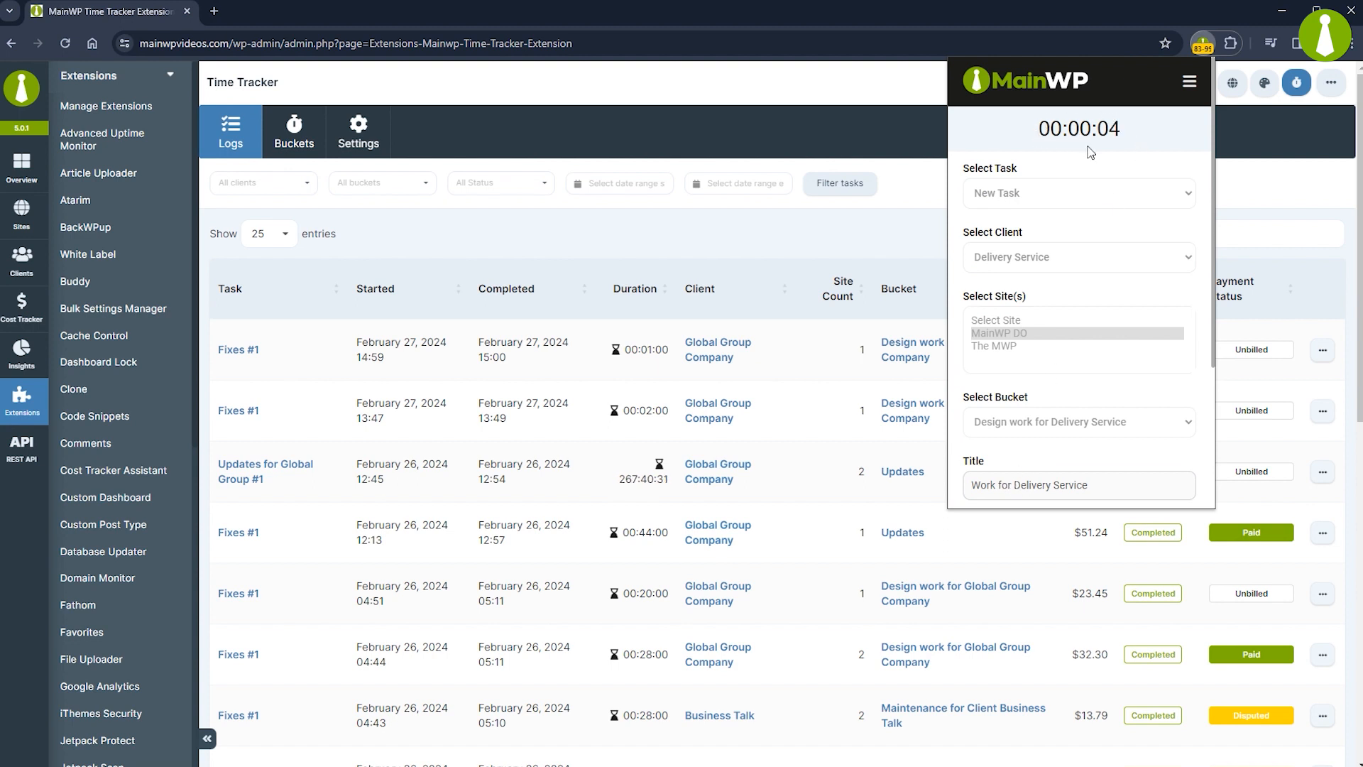
{"action": "left_click", "coordinate": [1276, 175]}
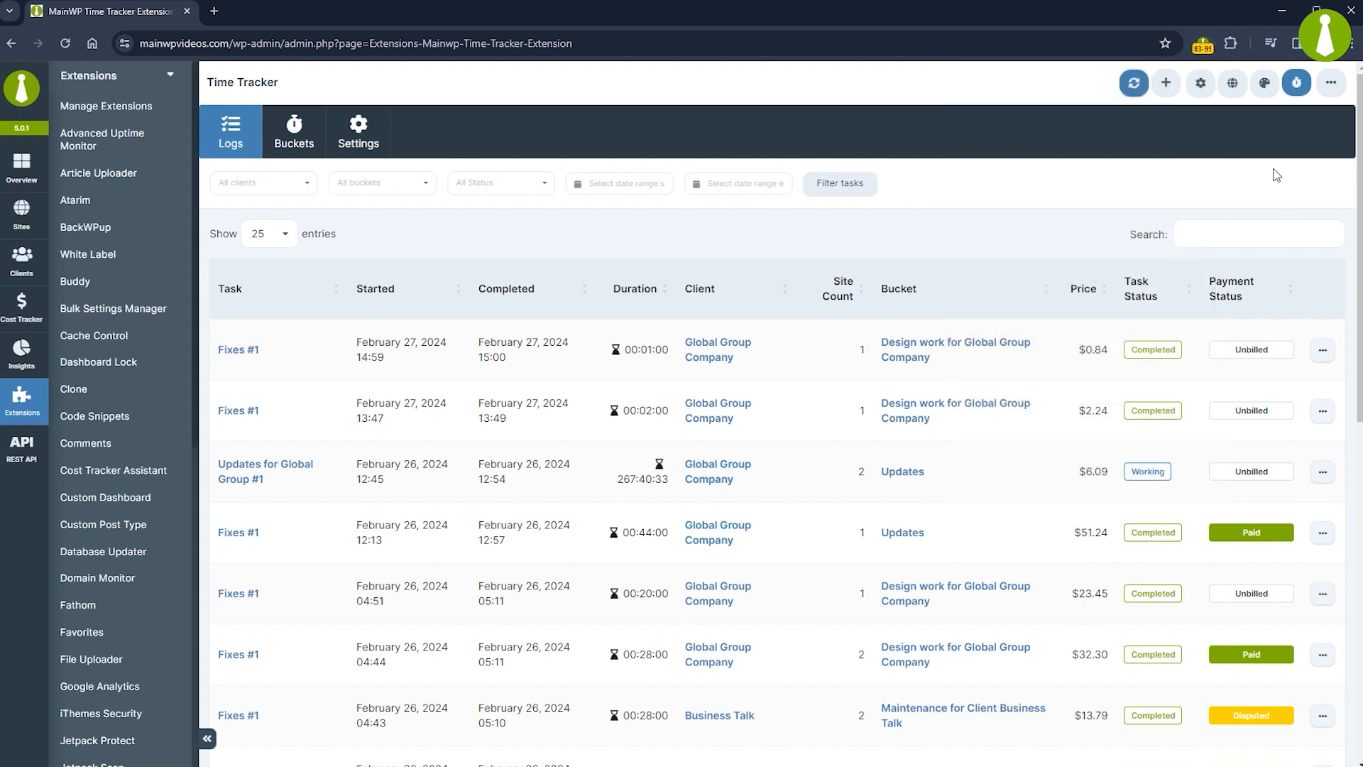
Step: Reopen the Time Tracker in the browser extension, then stop and submit the running "Work for Delivery Service" task
{"action": "left_click", "coordinate": [1204, 47]}
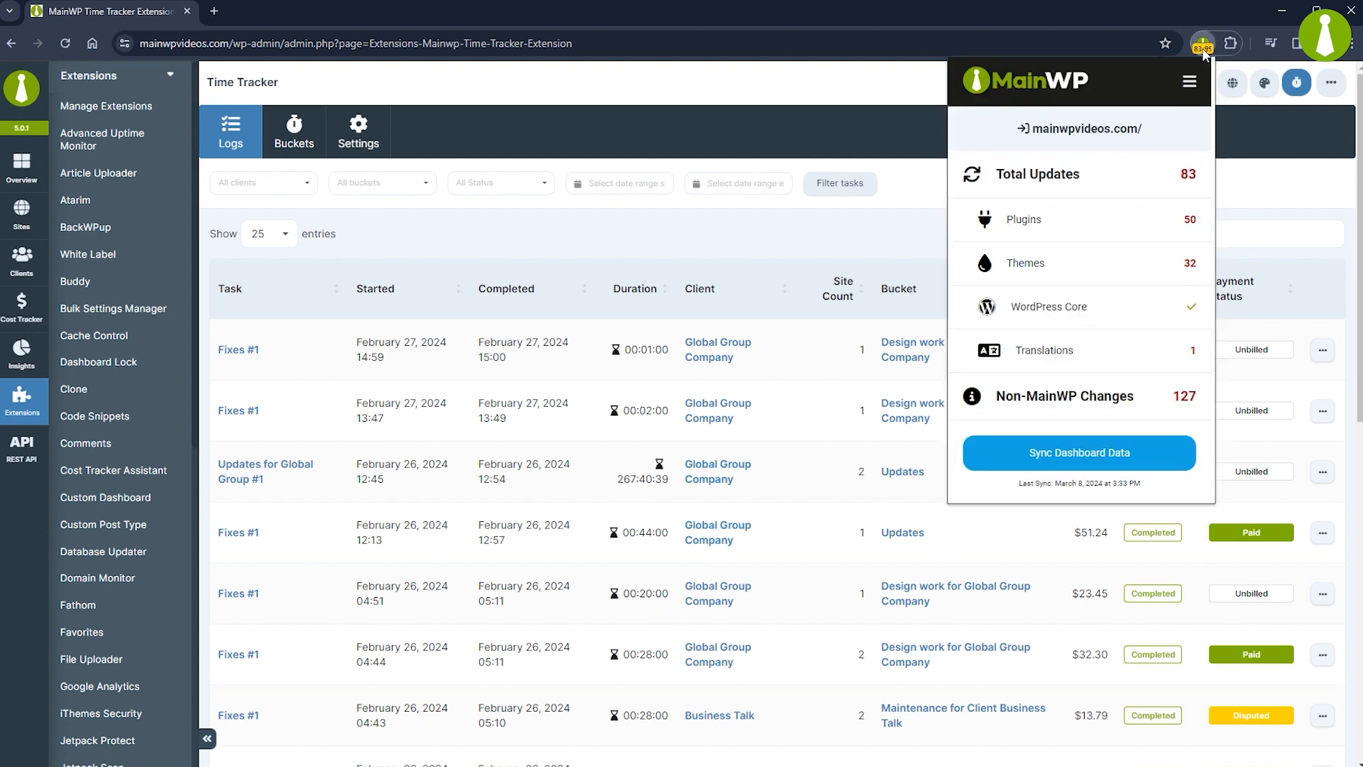
{"action": "left_click", "coordinate": [1189, 82]}
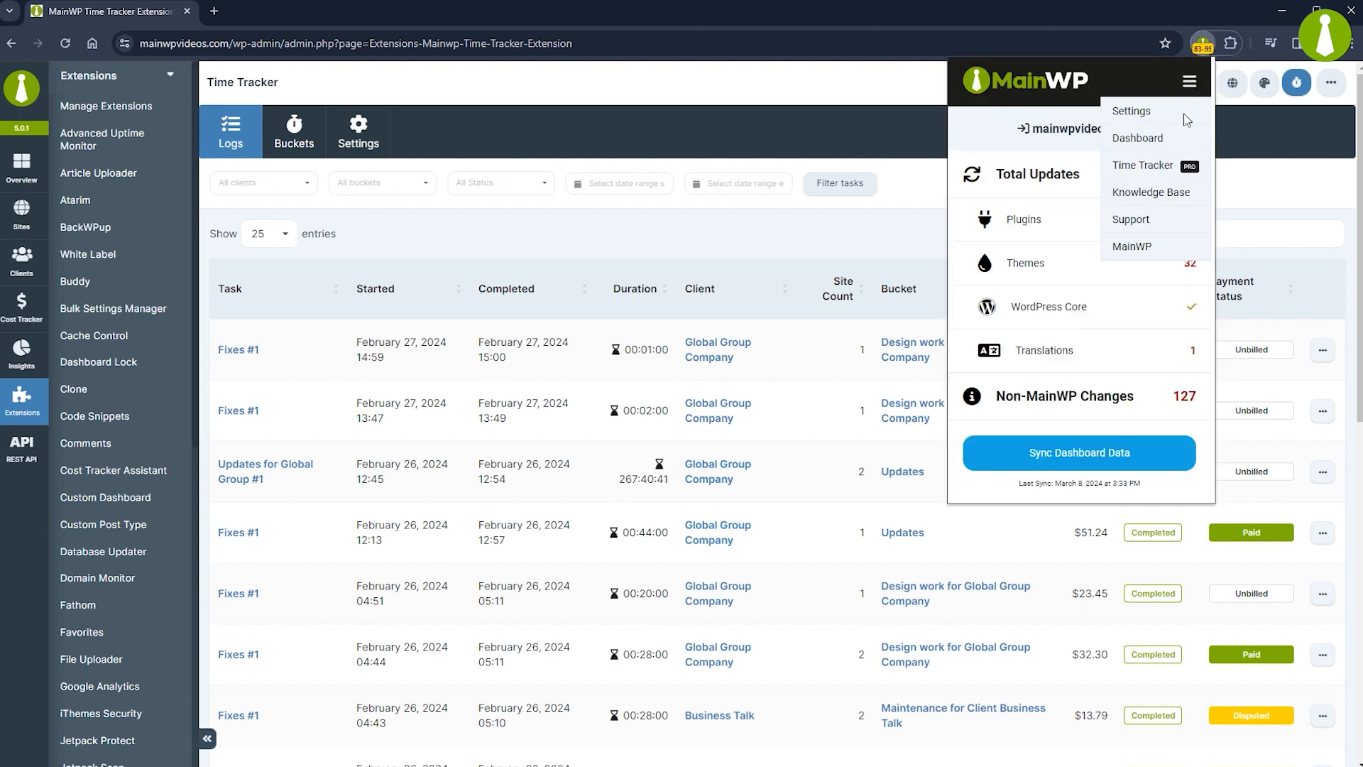
{"action": "left_click", "coordinate": [1159, 169]}
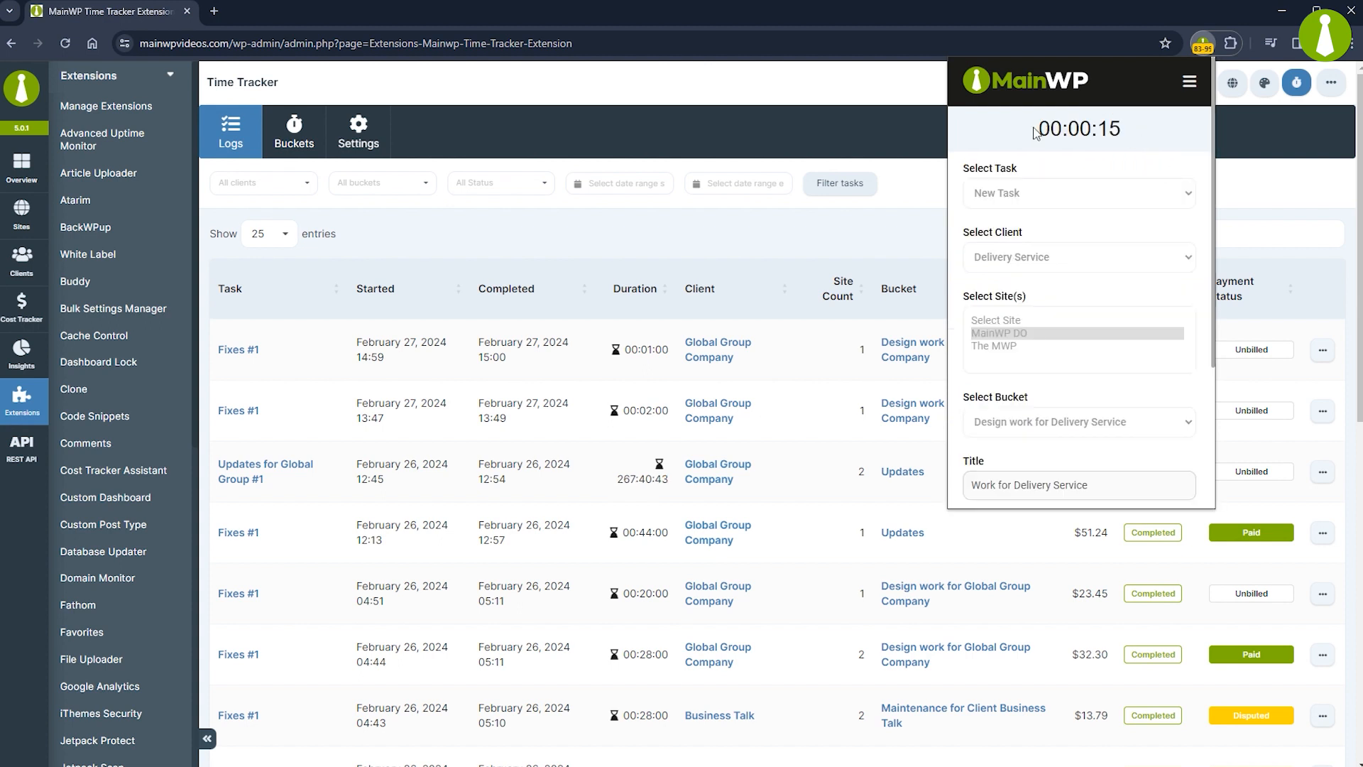
{"action": "scroll", "coordinate": [1113, 227], "scroll_direction": "down", "scroll_amount": 3}
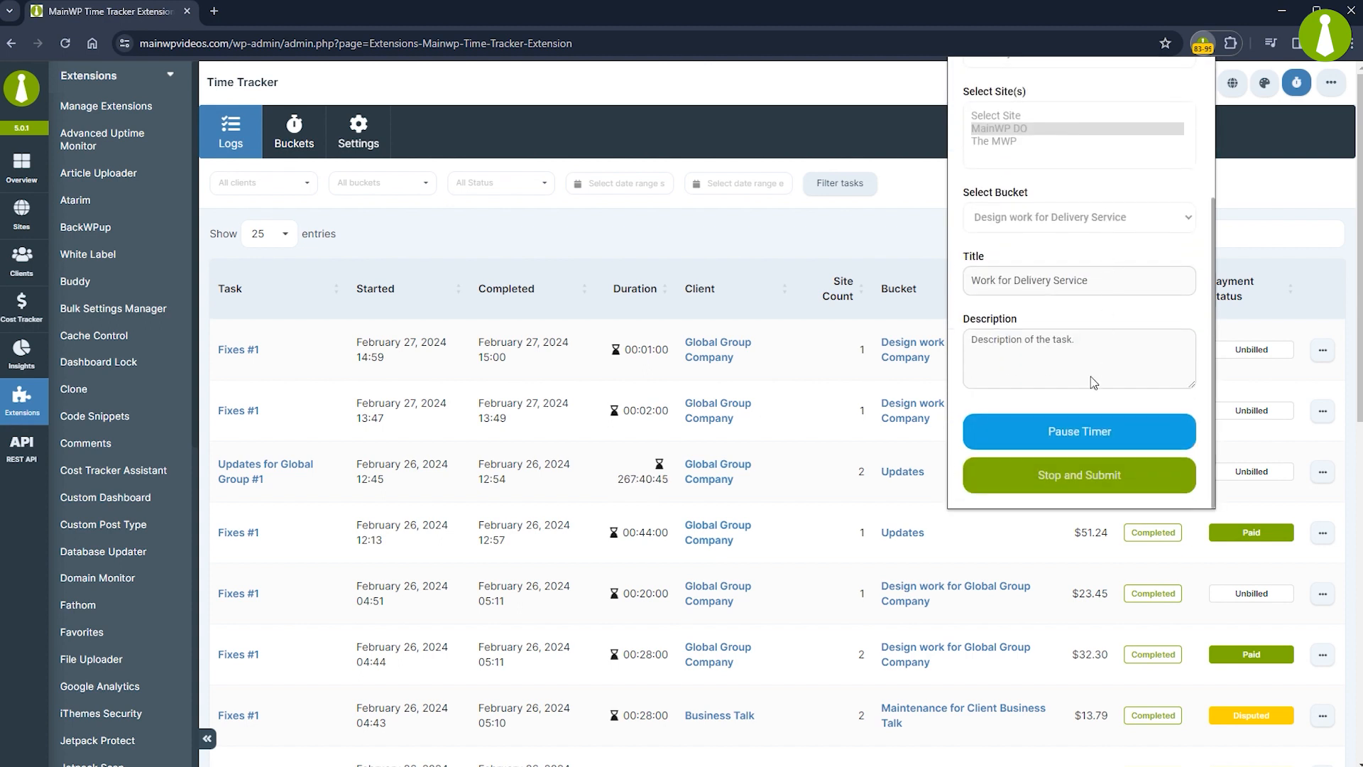
{"action": "left_click", "coordinate": [1074, 477]}
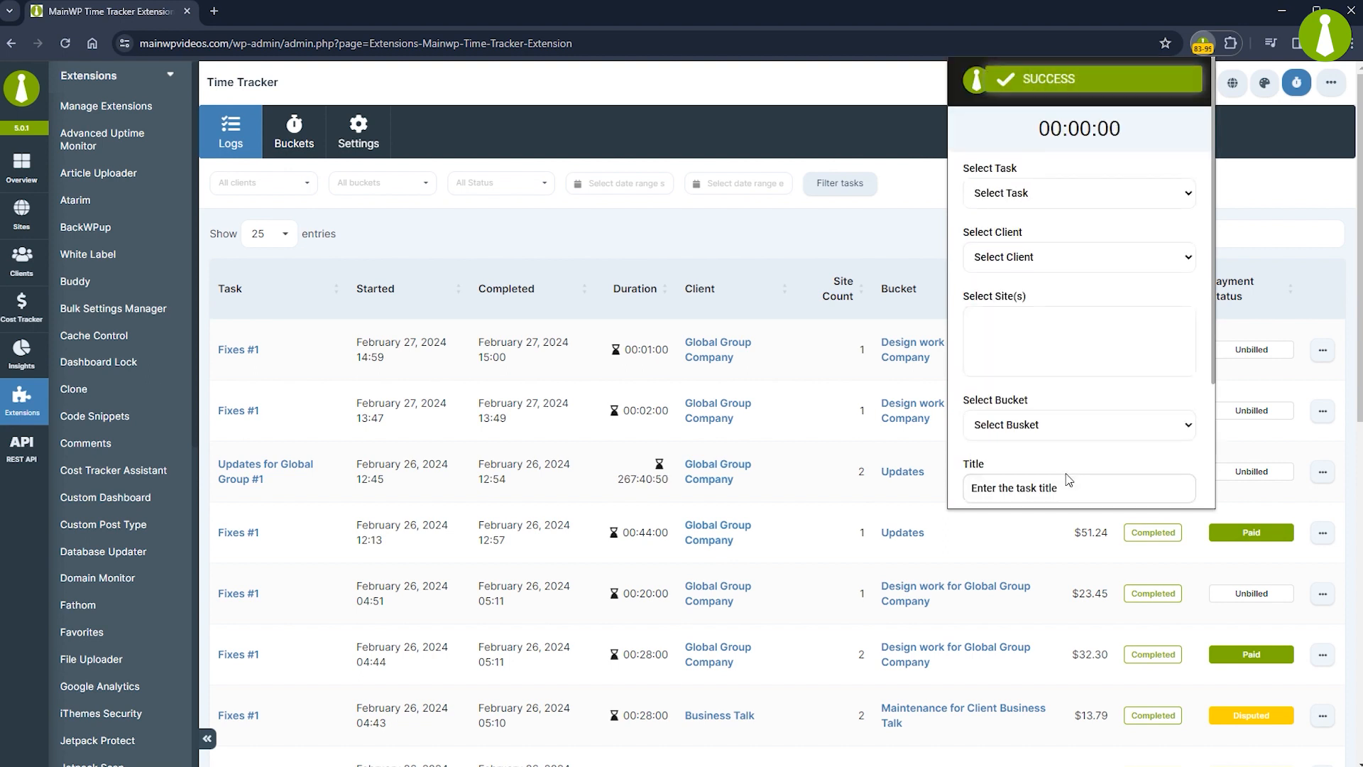
{"action": "left_click", "coordinate": [568, 228]}
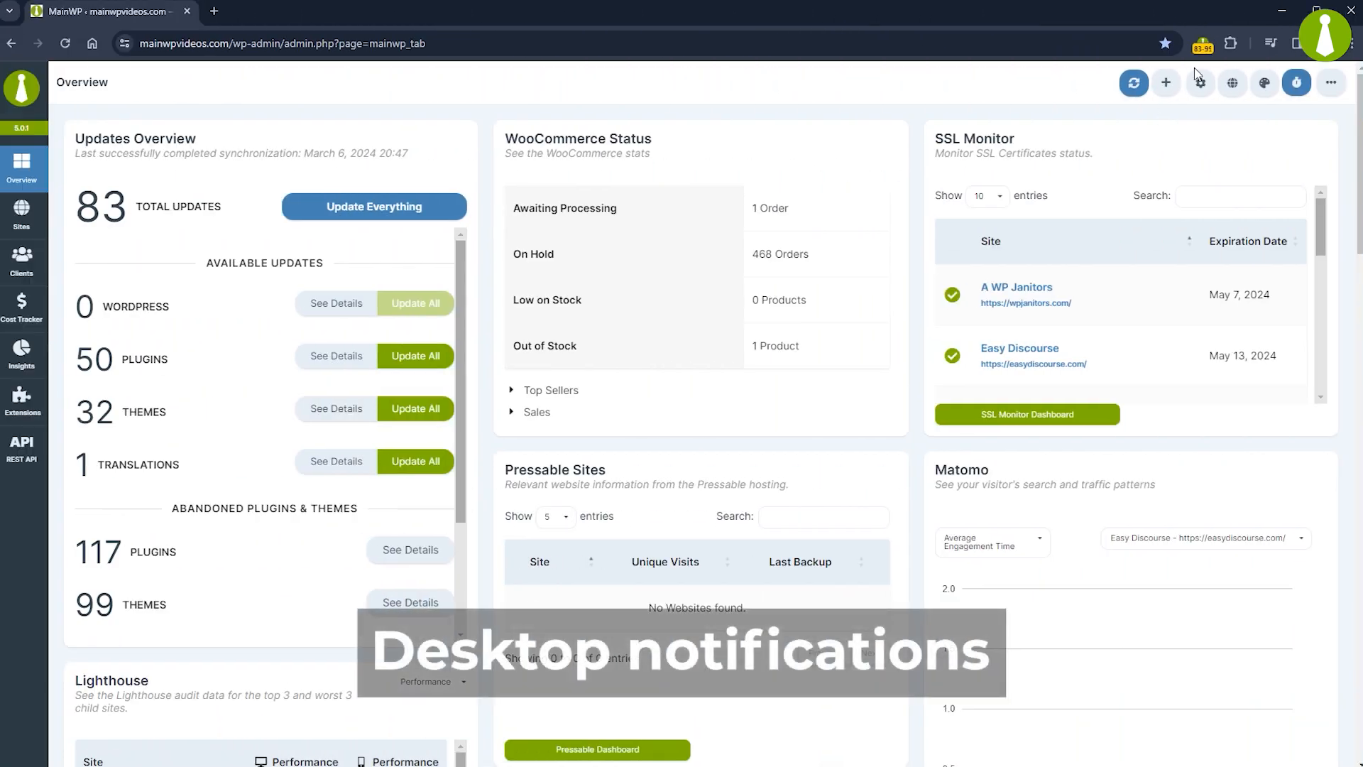
Step: Sync the dashboard data for mainwpvideos.com from the MainWP browser extension
{"action": "left_click", "coordinate": [1202, 45]}
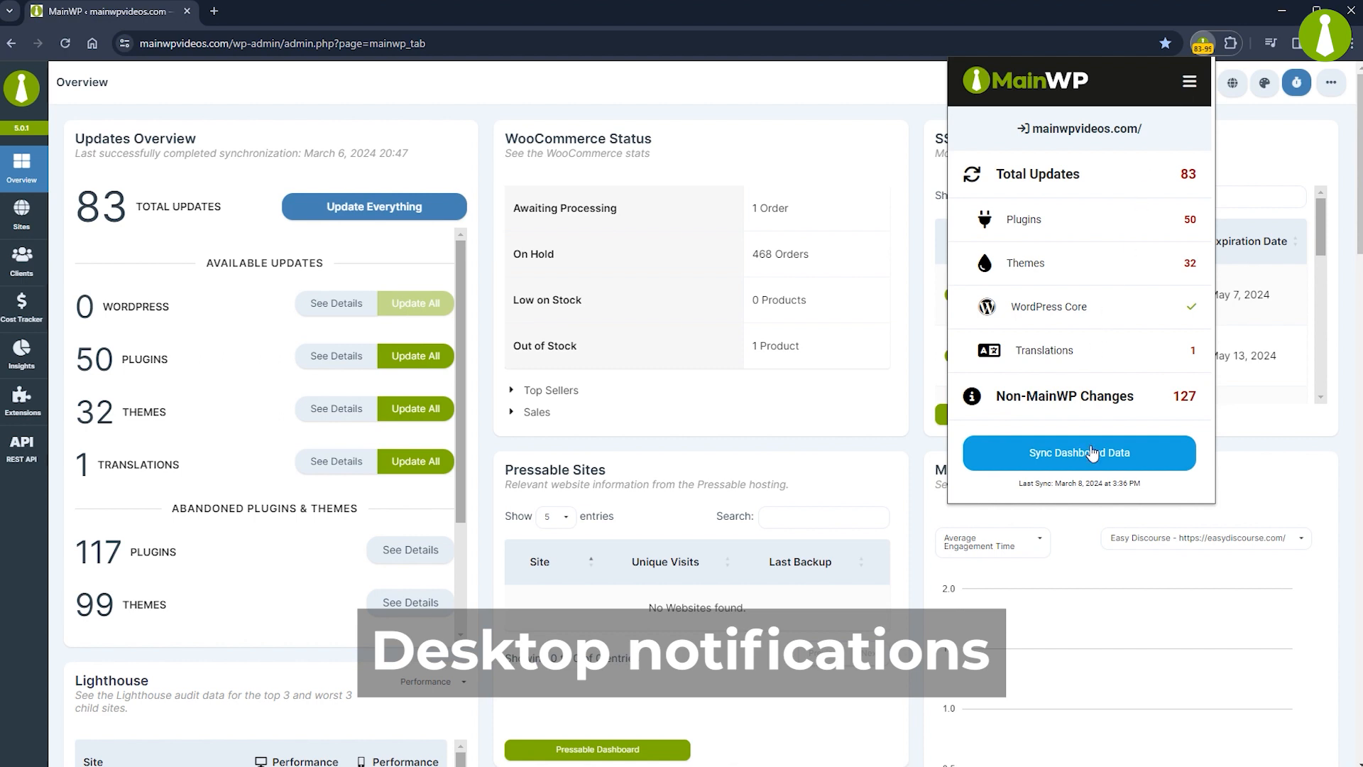
{"action": "left_click", "coordinate": [1091, 454]}
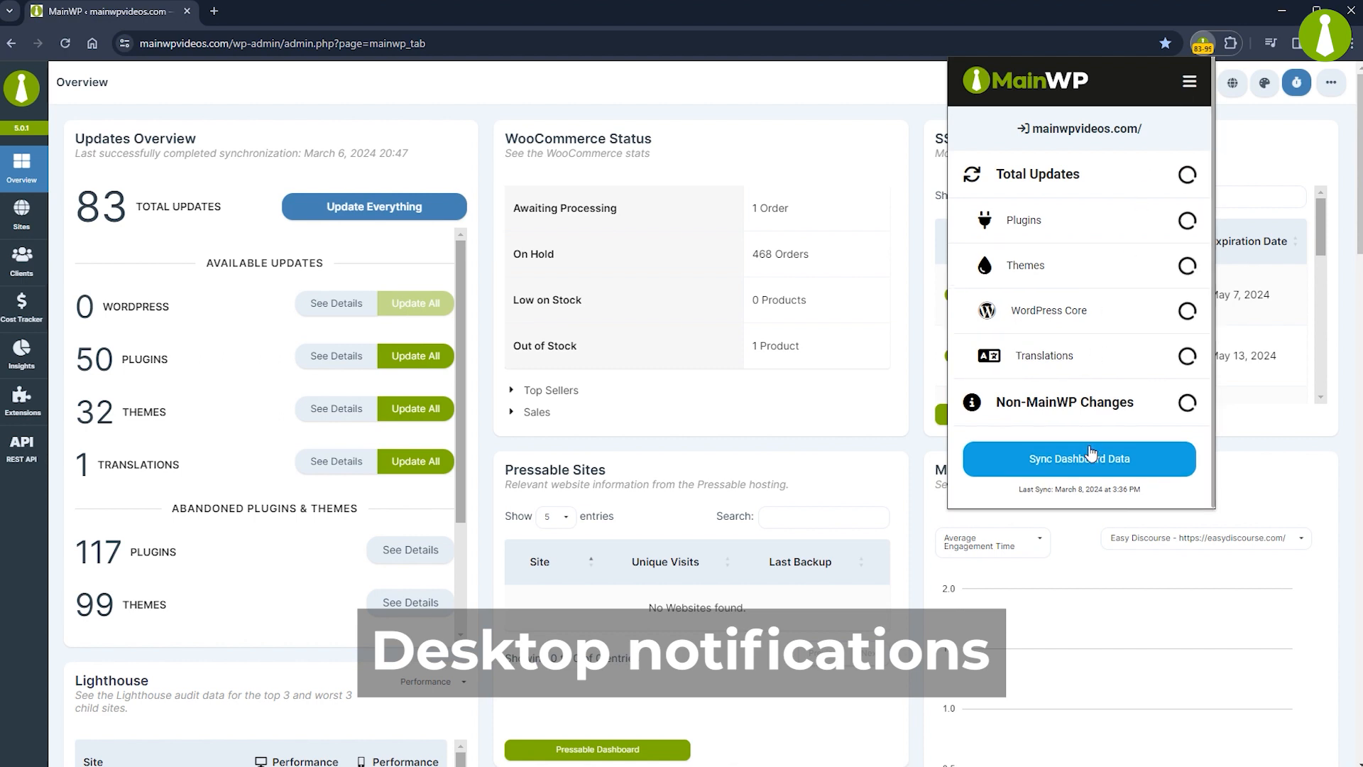